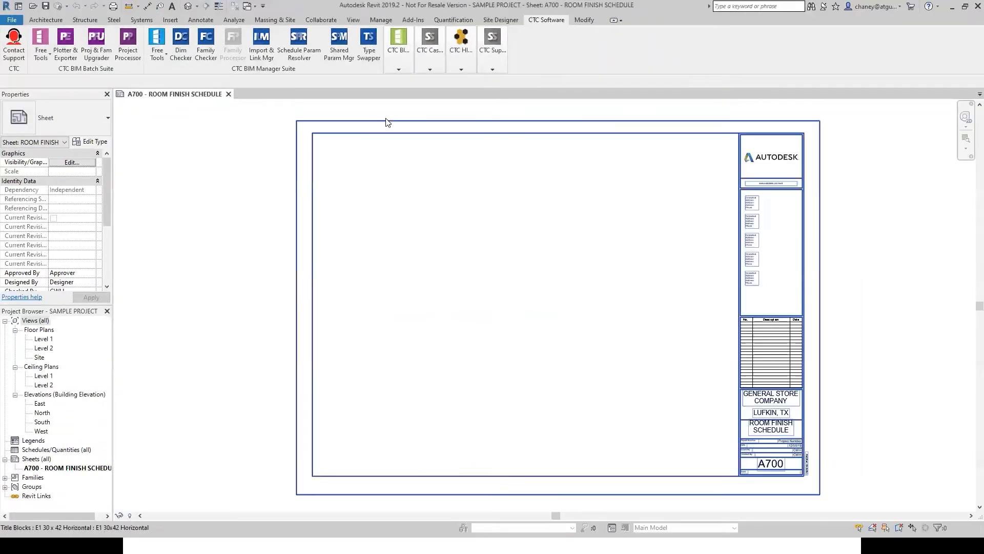
- Launch Schedule XL from the CTC BIM Project Suite and reposition its window over the sheet
mouse_move(407, 65)
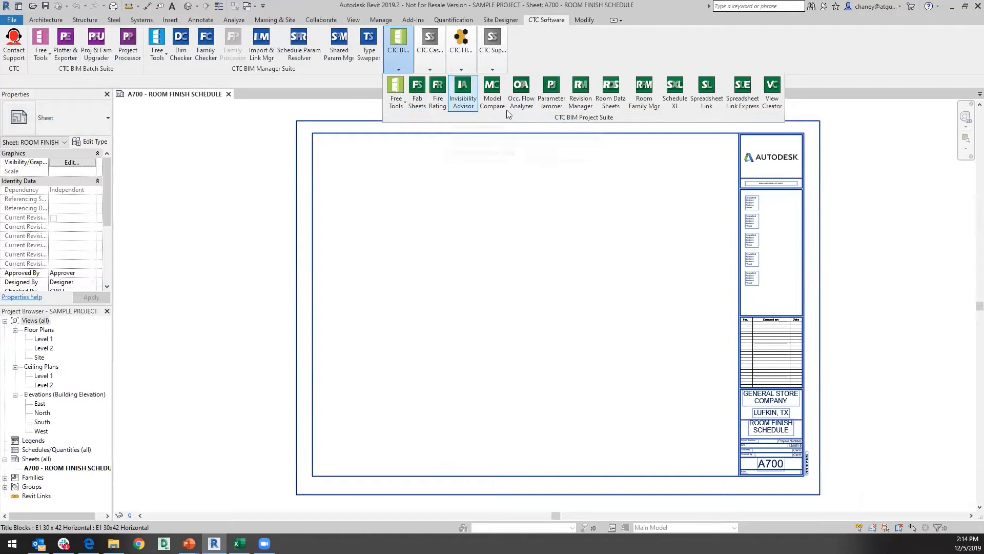
left_click(679, 99)
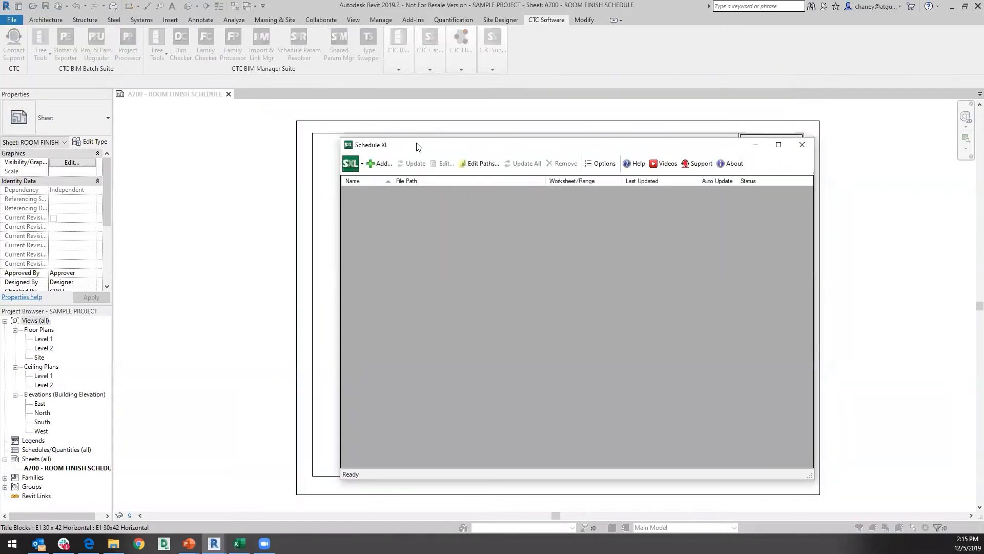
left_click_drag(417, 147, 349, 112)
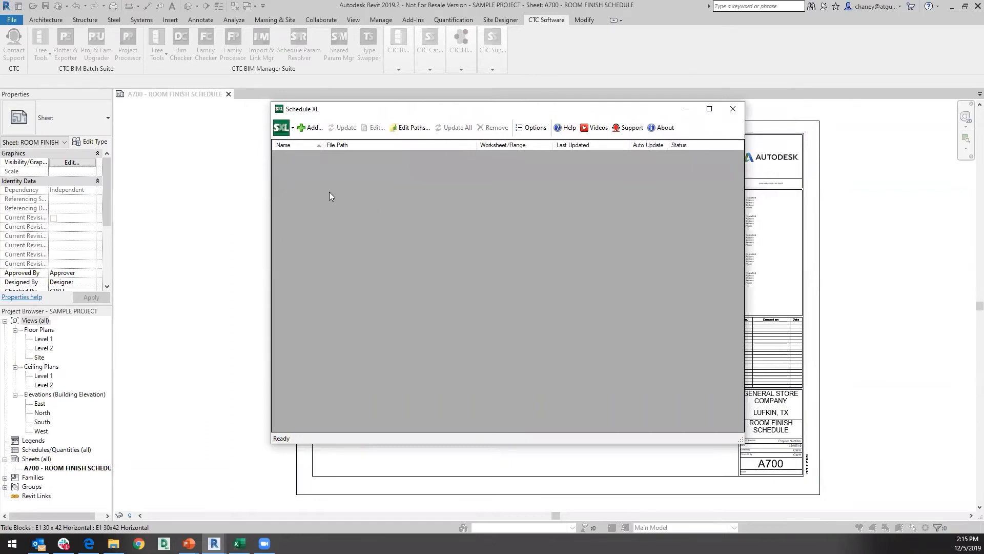
- Open the Find and Replace Path dialog for the linked spreadsheets and close it without making changes
left_click(282, 128)
left_click(282, 134)
left_click(283, 133)
left_click(283, 133)
left_click(398, 129)
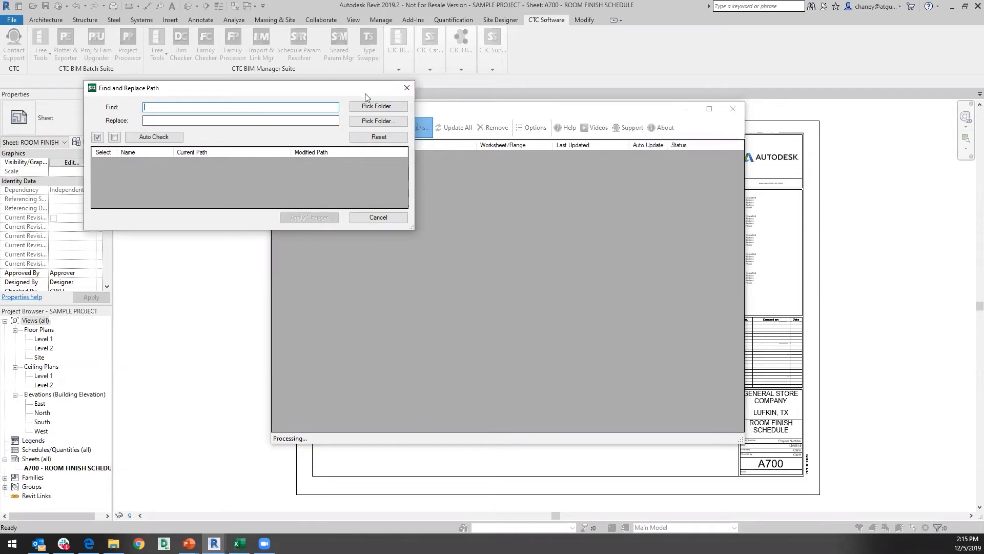
left_click(407, 89)
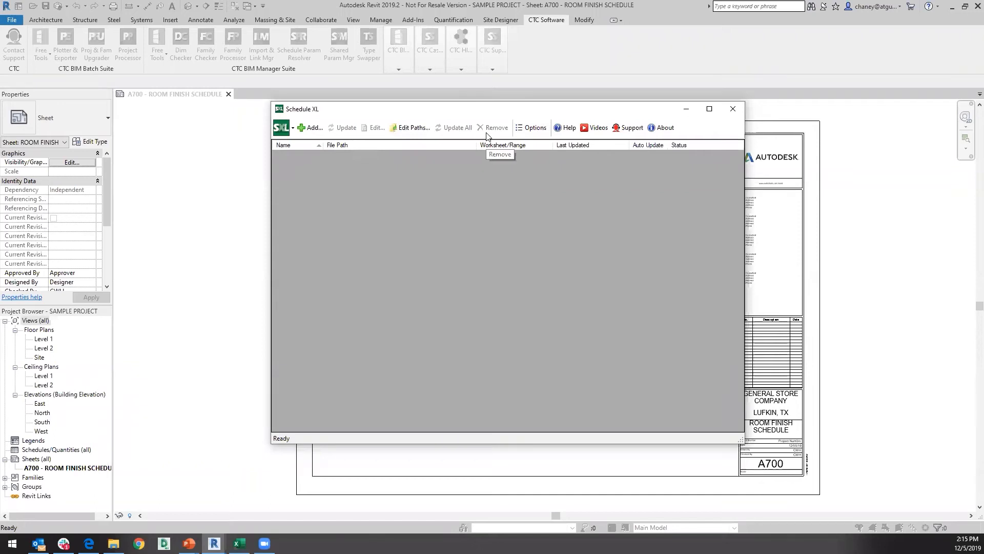
- Review Schedule XL's general options and default settings for new tables, and close the tool
left_click(535, 129)
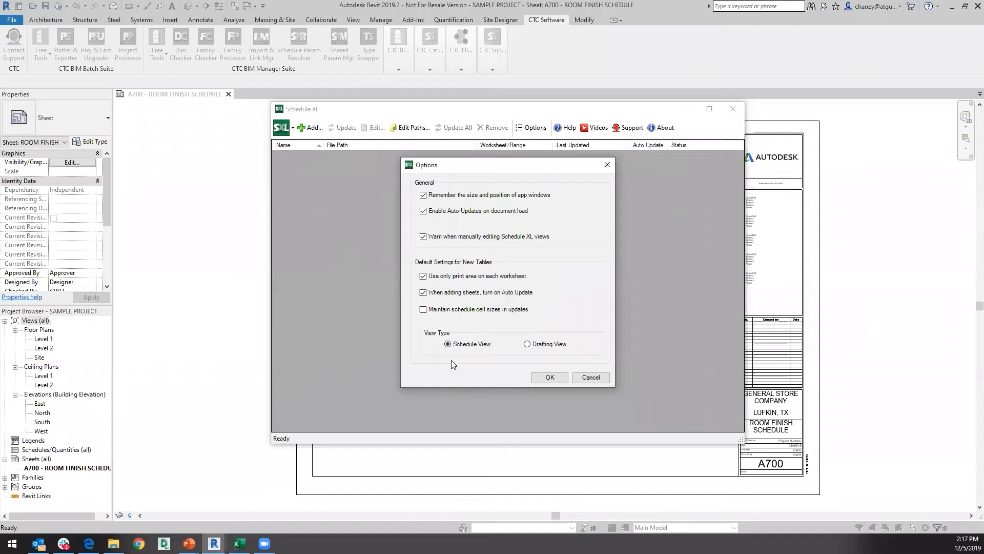
left_click(533, 378)
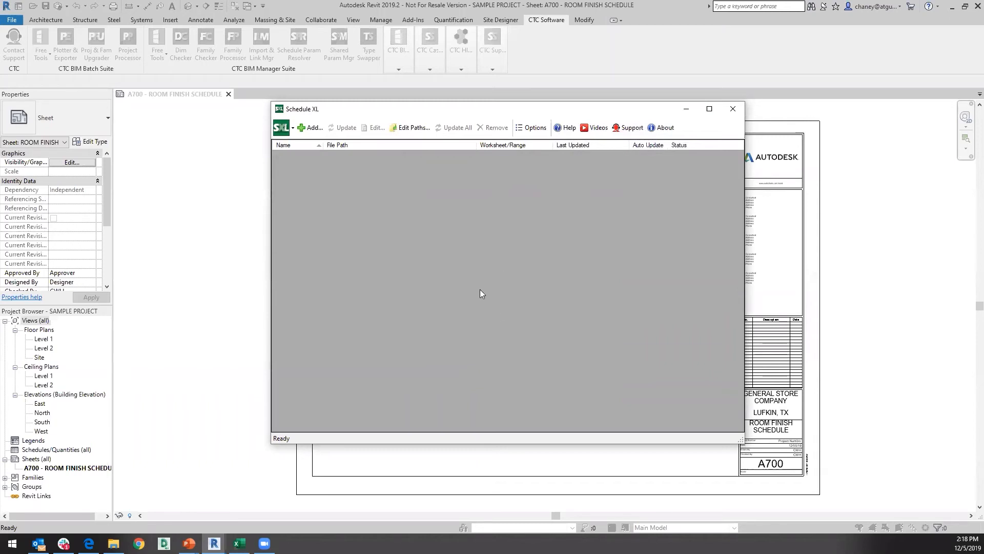
left_click(733, 109)
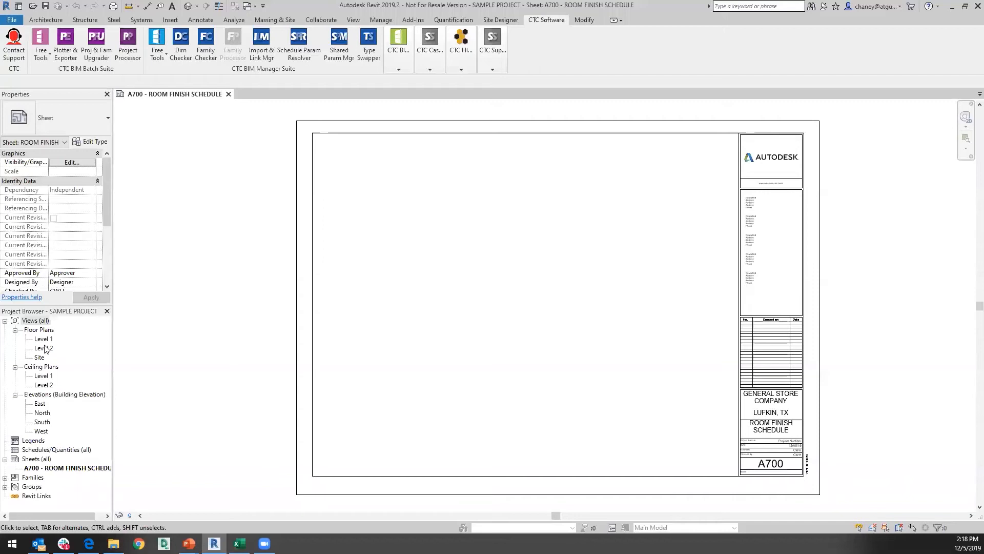
- Select the A700 - ROOM FINISH SCHEDULE sheet and relaunch Schedule XL
left_click(54, 468)
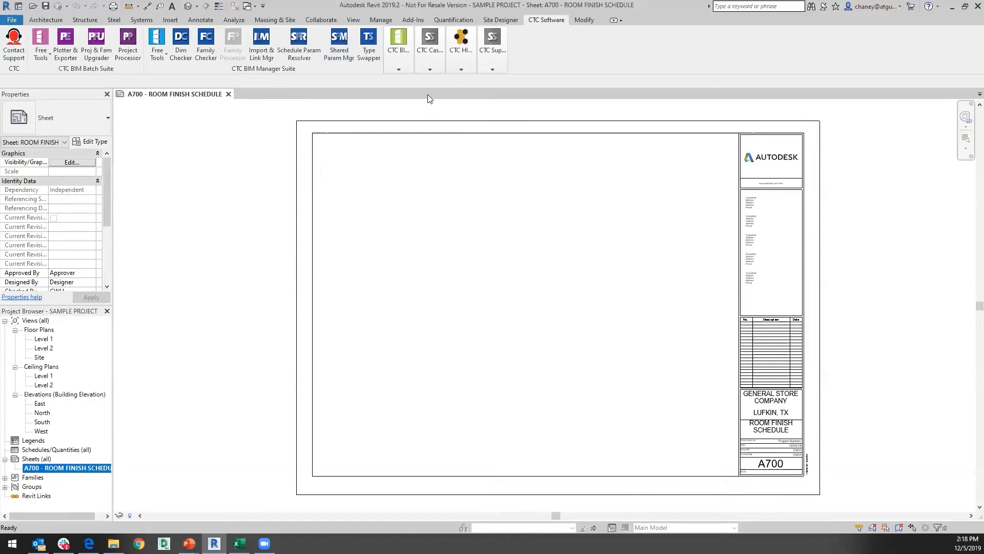
left_click(405, 65)
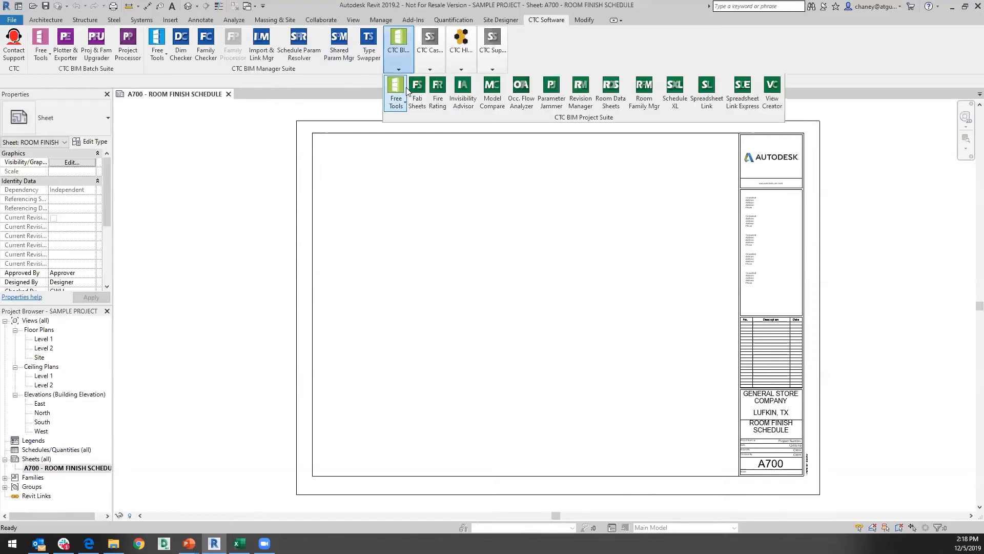
left_click(677, 102)
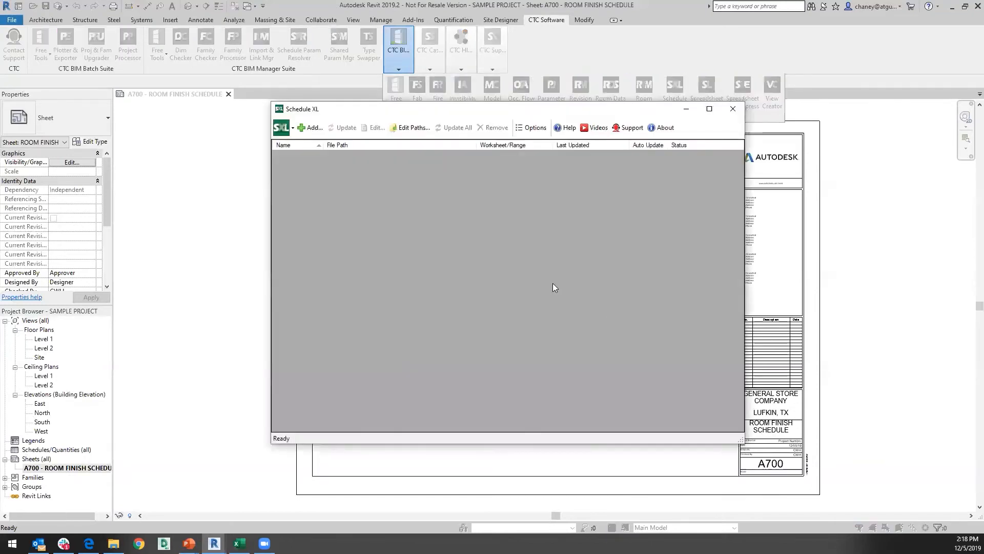
- Start adding a spreadsheet link and load the workbook LUFKIN, TX - ROOM FINISH SCHEDULE
left_click(314, 127)
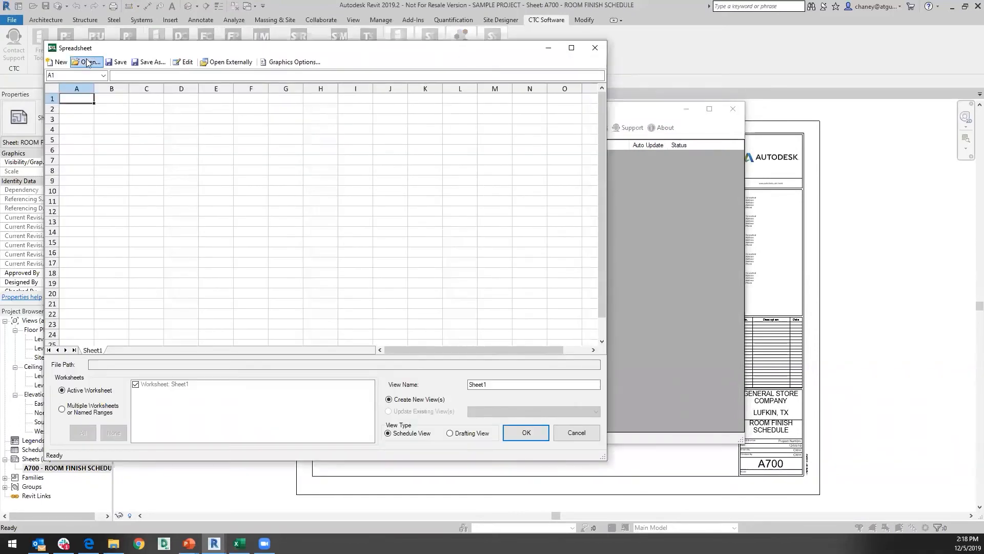
left_click(594, 47)
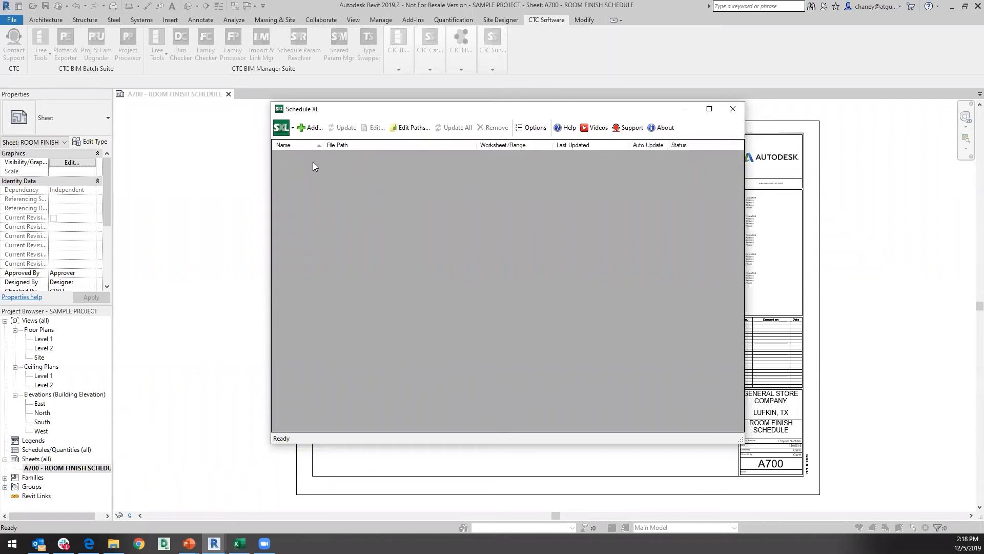
left_click(314, 128)
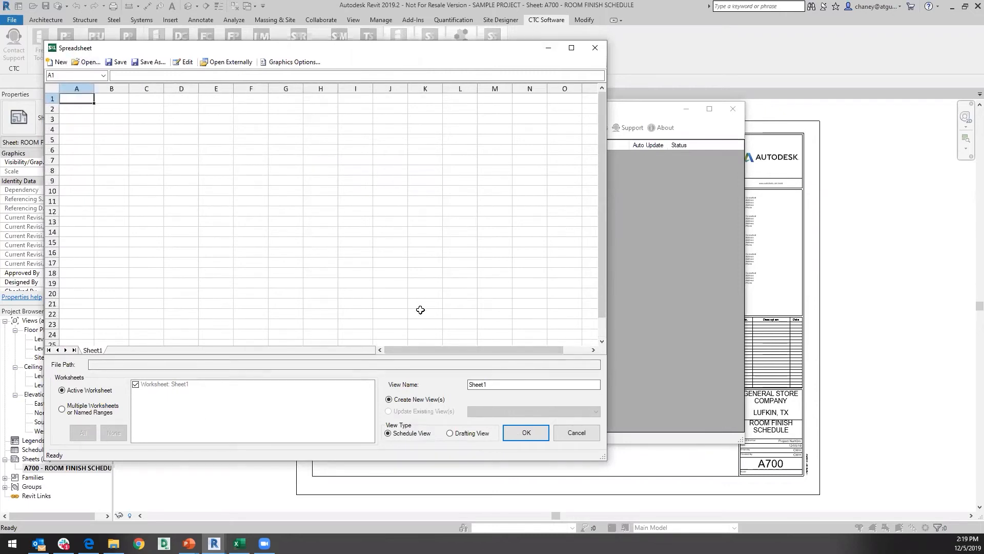
left_click(87, 61)
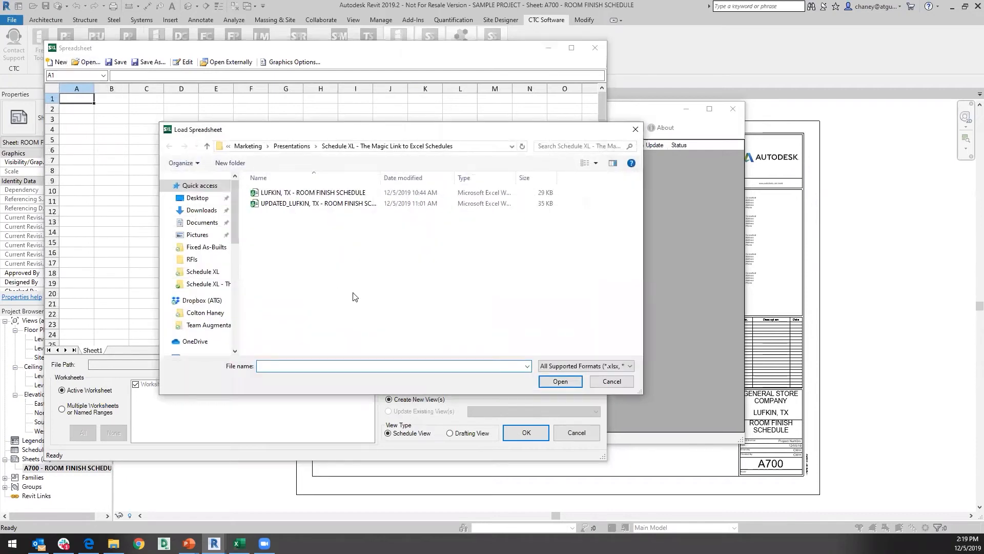
left_click(308, 193)
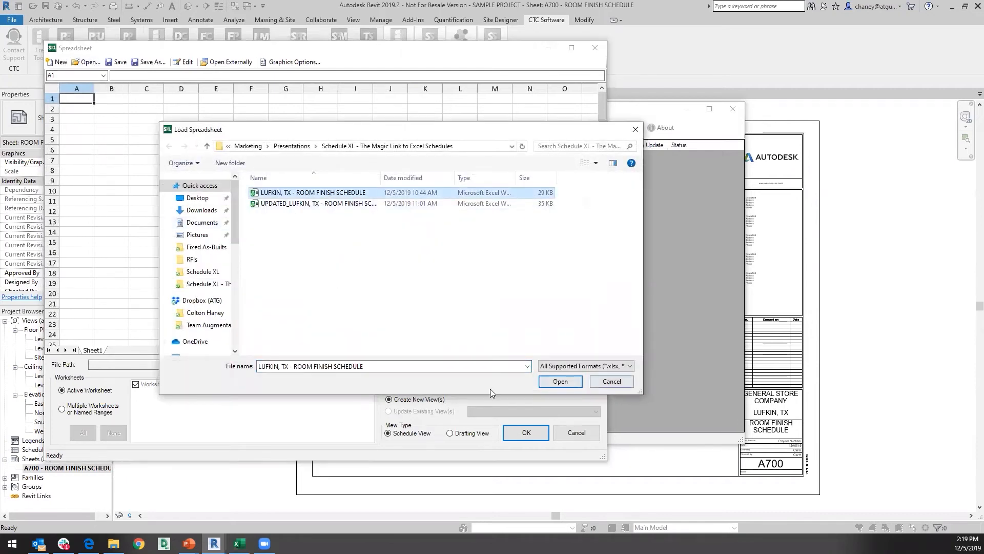
left_click(551, 384)
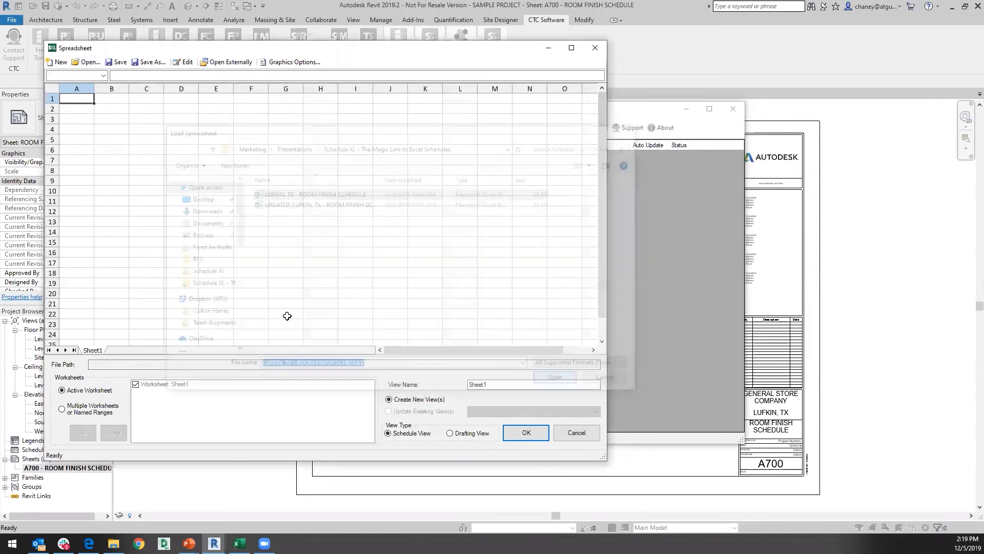
- Look through the rows of the ROOM FINISH SCHEDULE worksheet in the loaded spreadsheet
scroll(336, 202, "down", 6)
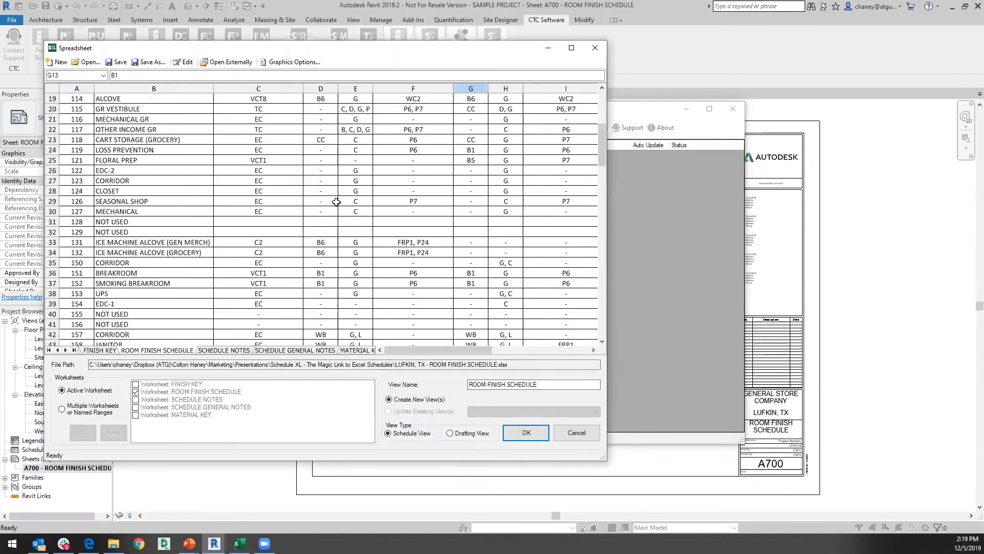
scroll(336, 202, "down", 20)
scroll(348, 207, "up", 3)
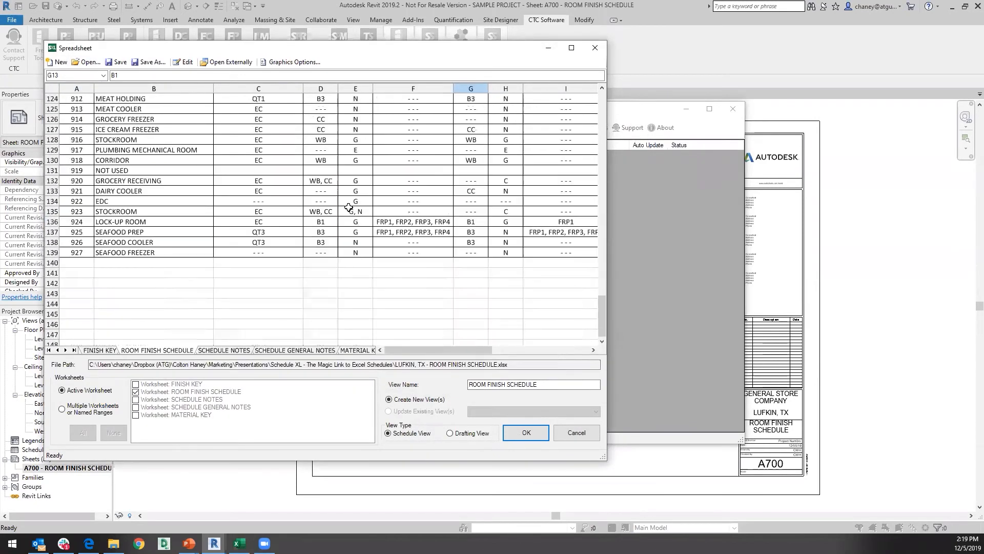
scroll(349, 207, "up", 20)
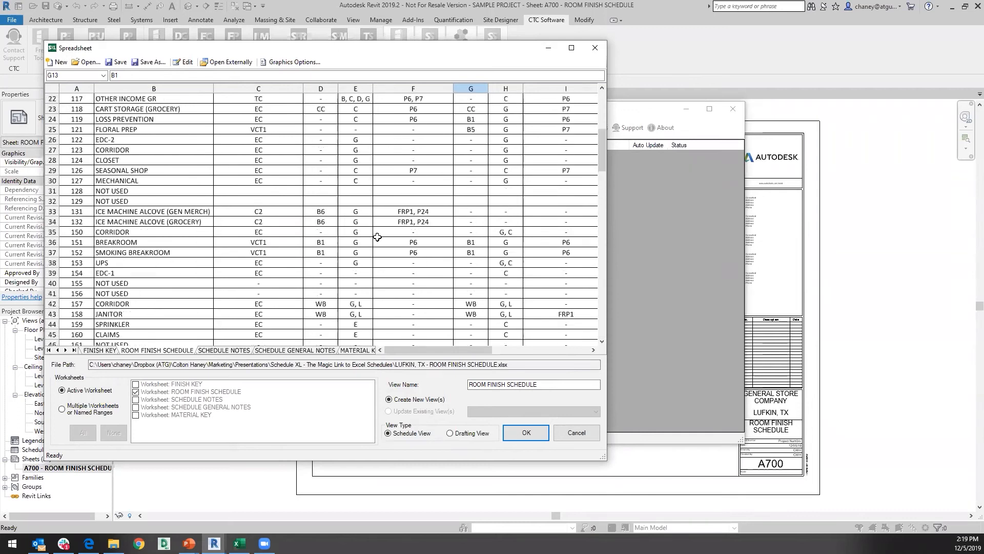
scroll(378, 237, "up", 7)
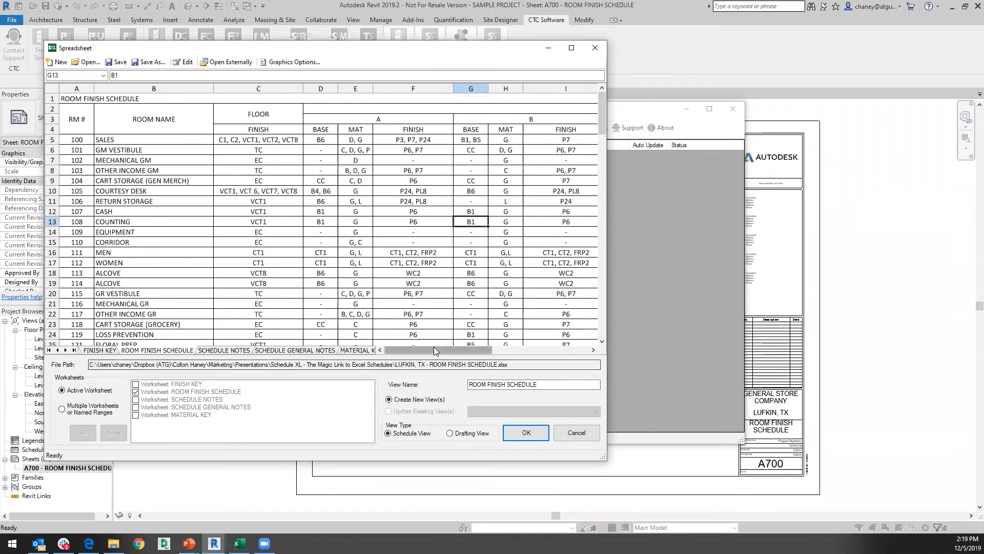
left_click_drag(434, 346, 404, 352)
scroll(432, 258, "down", 10)
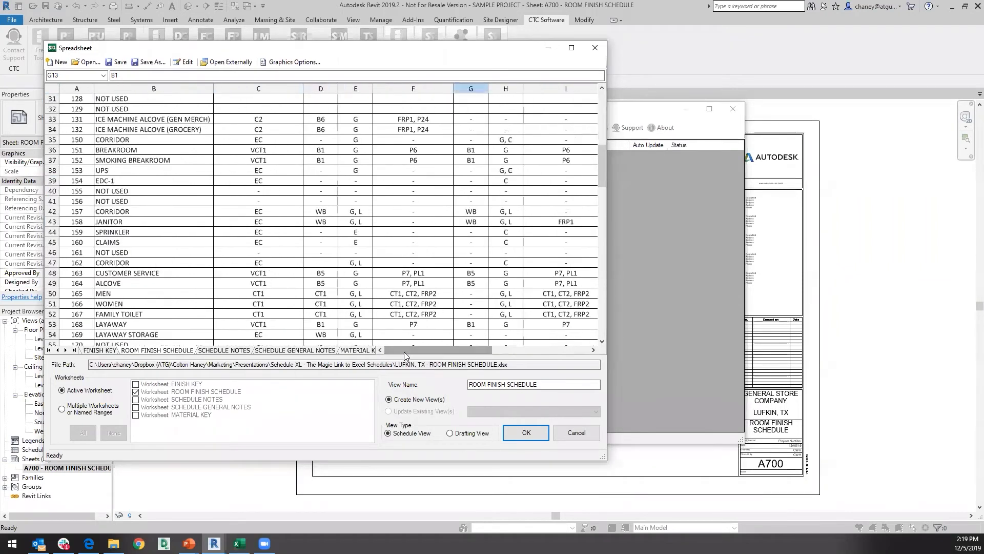
- Examine the notes, general notes and key worksheets, and return to the beginning of the ROOM FINISH SCHEDULE worksheet
left_click(99, 351)
left_click(133, 351)
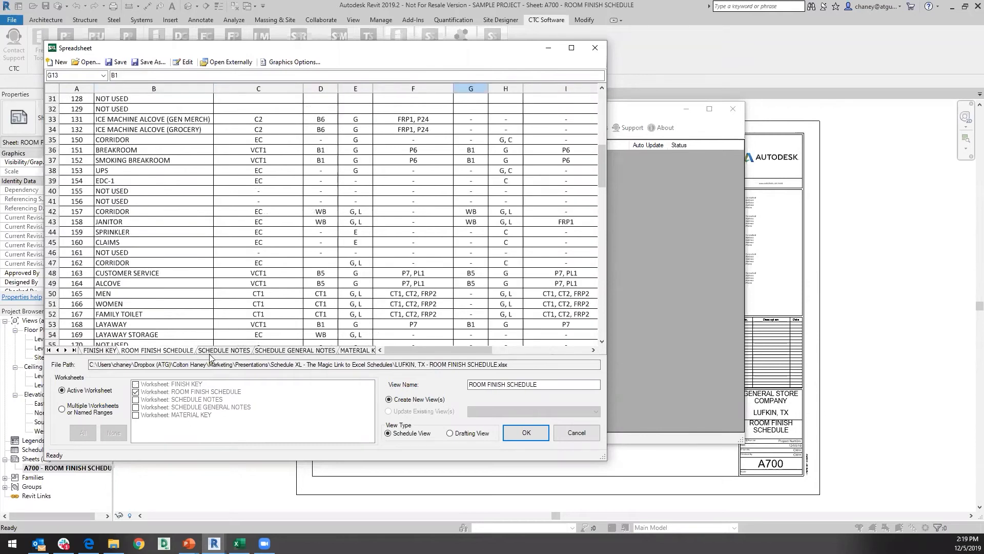
left_click(238, 351)
left_click(281, 351)
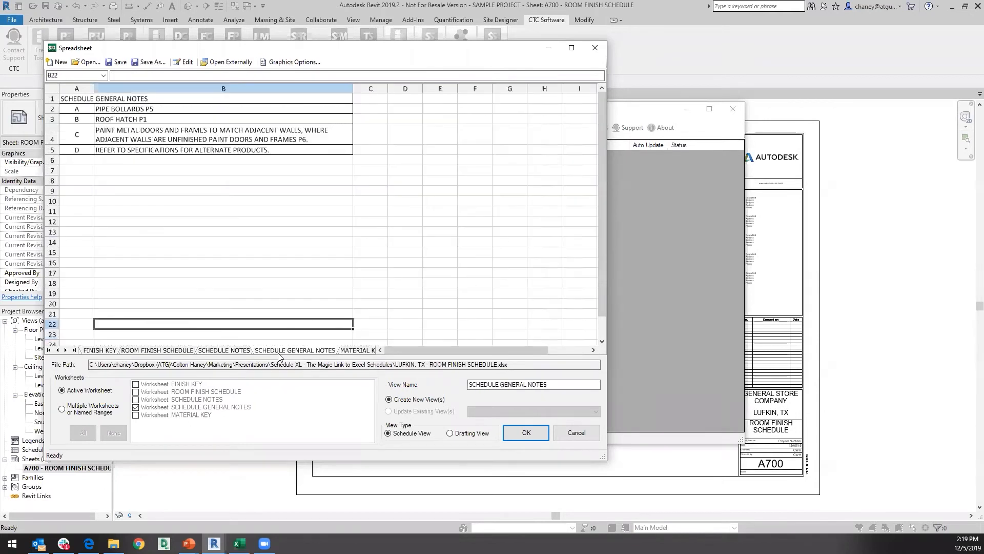
left_click(354, 351)
left_click(131, 353)
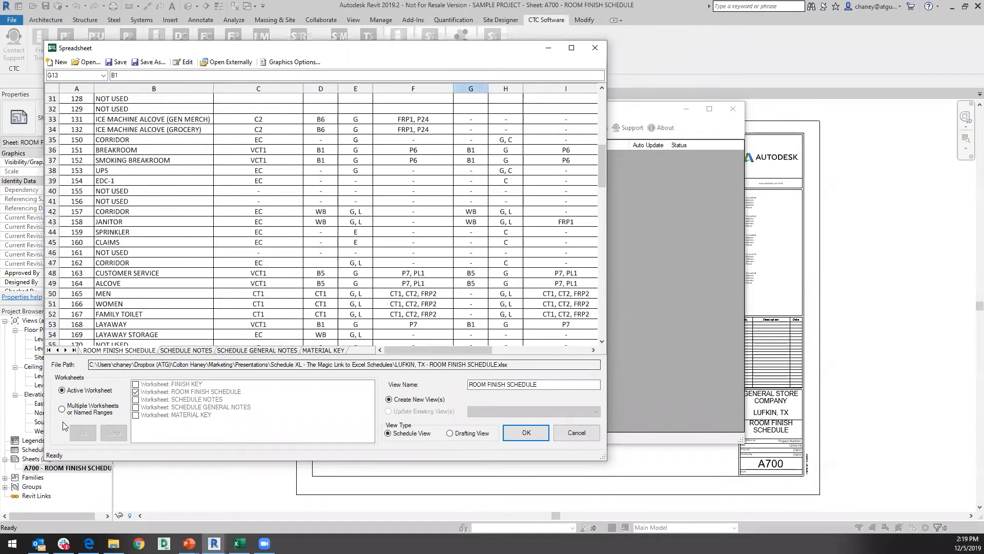
scroll(210, 277, "up", 8)
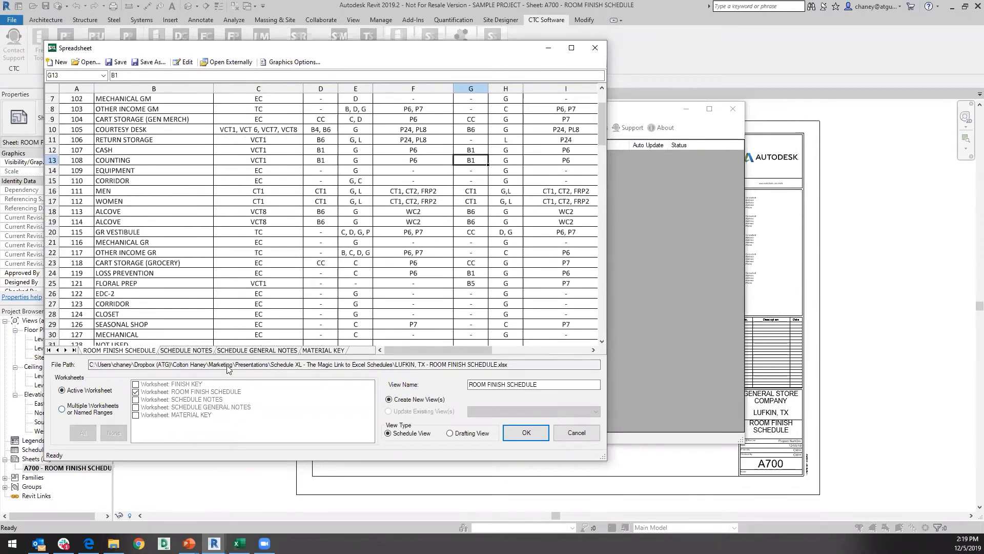
scroll(211, 312, "up", 2)
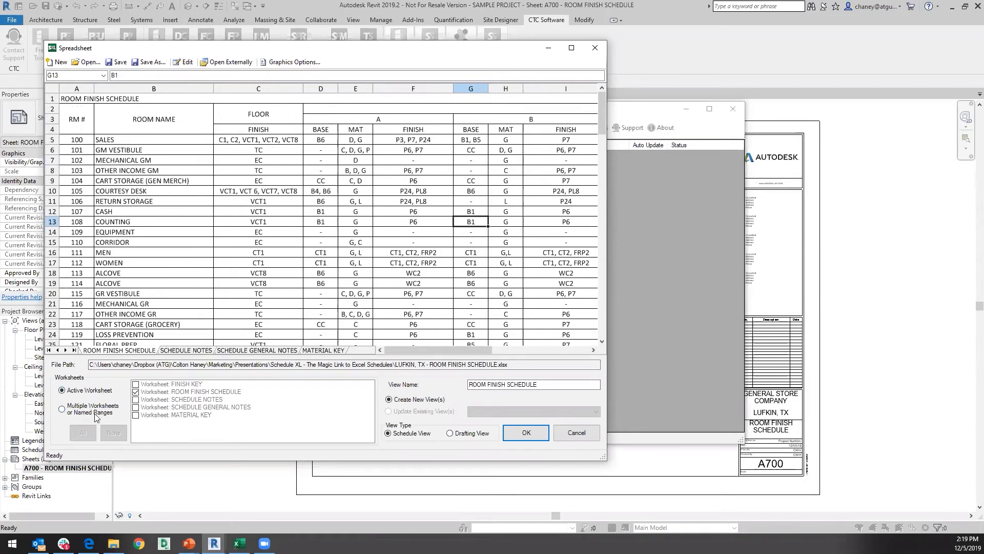
- Add the FINISH KEY, ROOM FINISH SCHEDULE, SCHEDULE NOTES, SCHEDULE GENERAL NOTES and MATERIAL KEY worksheets as new schedule views
left_click(62, 410)
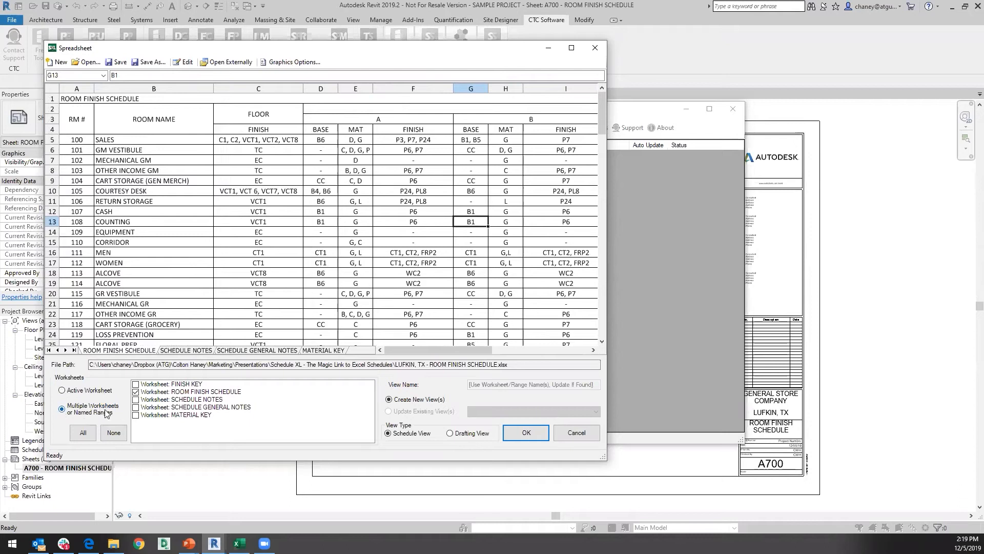
left_click(135, 385)
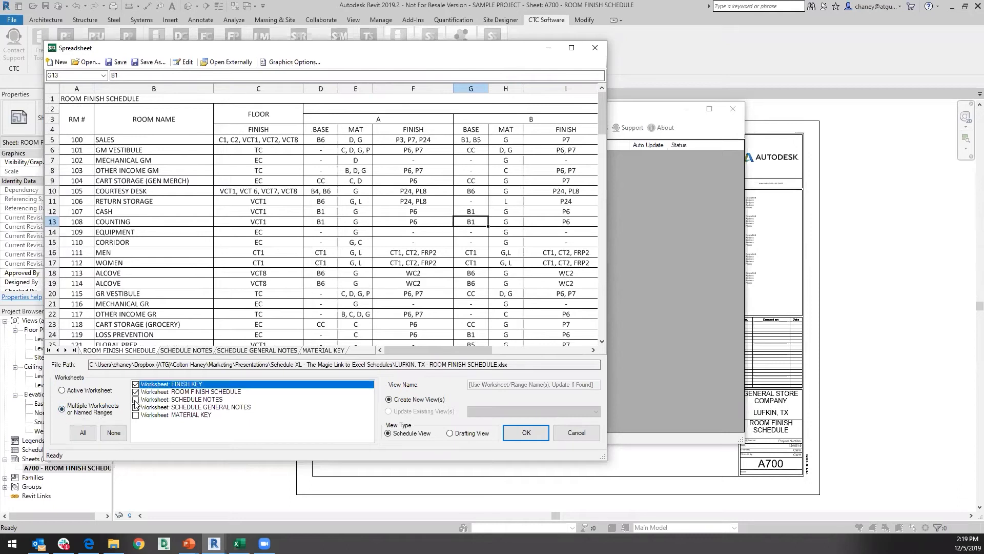
left_click(135, 399)
left_click(136, 407)
left_click(136, 415)
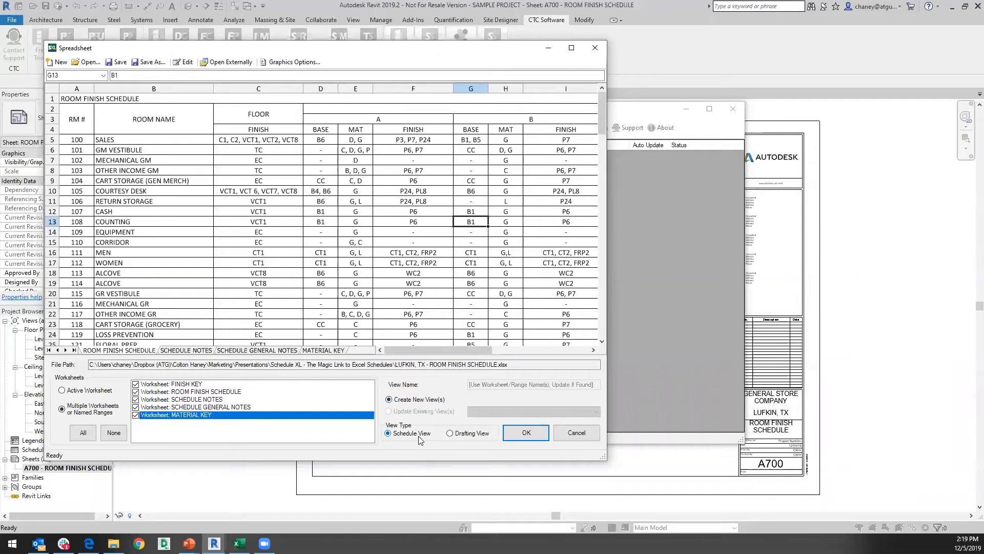
left_click(513, 432)
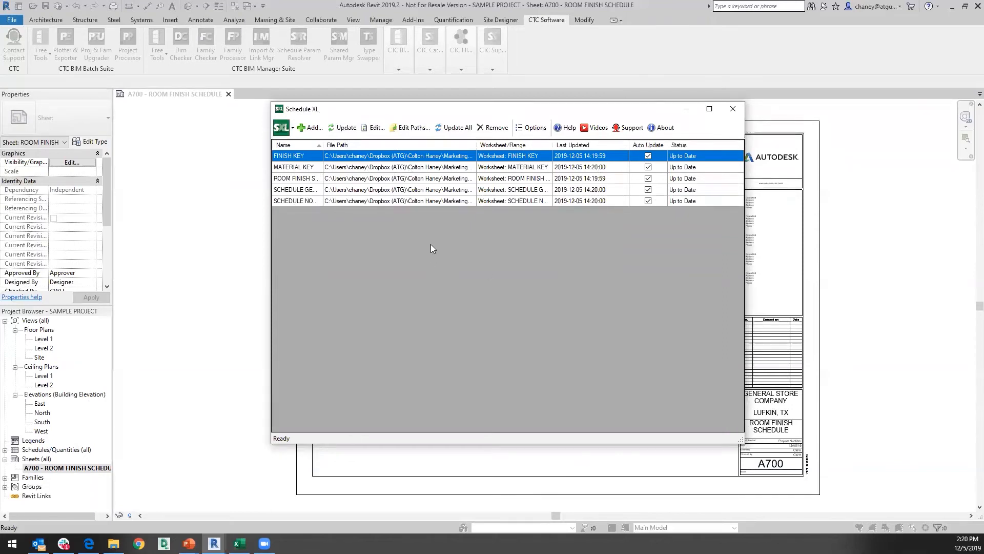
- Close Schedule XL, open the SXL - ROOM FINISH SCHEDULE view, and select its ROOM NAME header cell
left_click(733, 109)
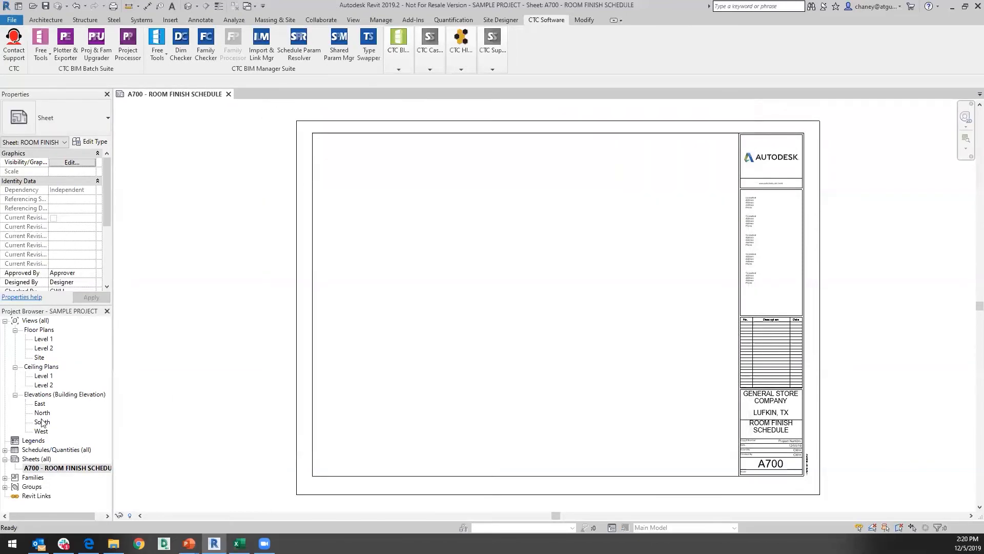
left_click(5, 450)
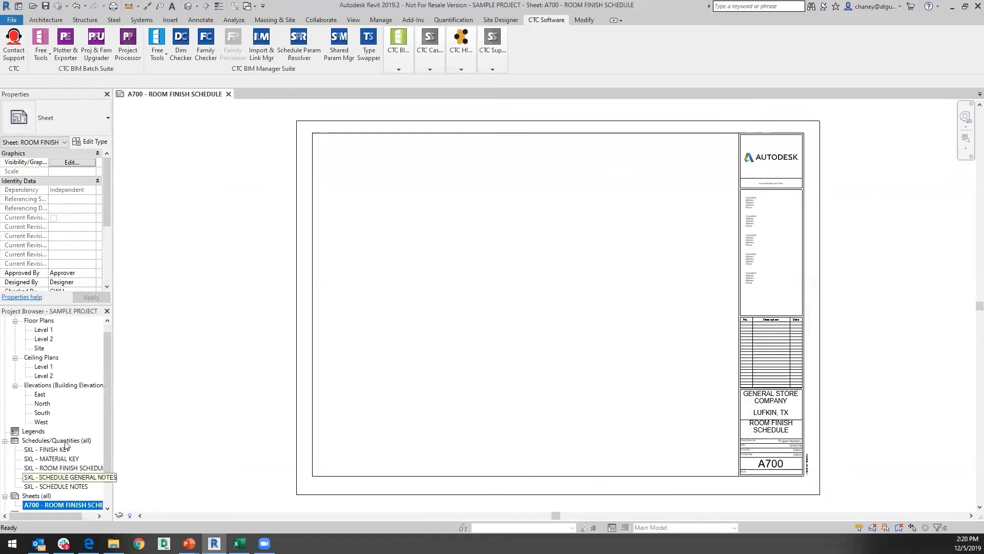
left_click(63, 468)
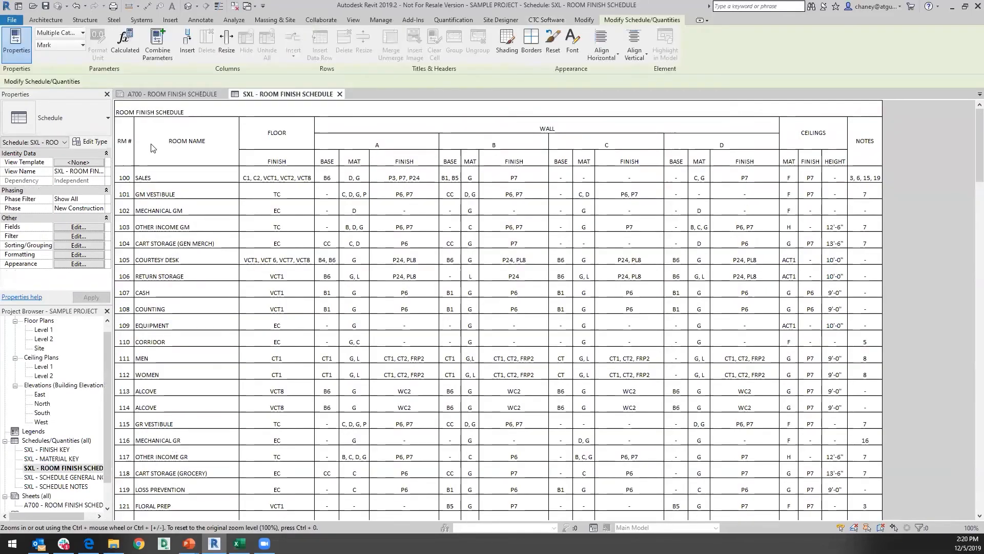
left_click(127, 128)
left_click(171, 145)
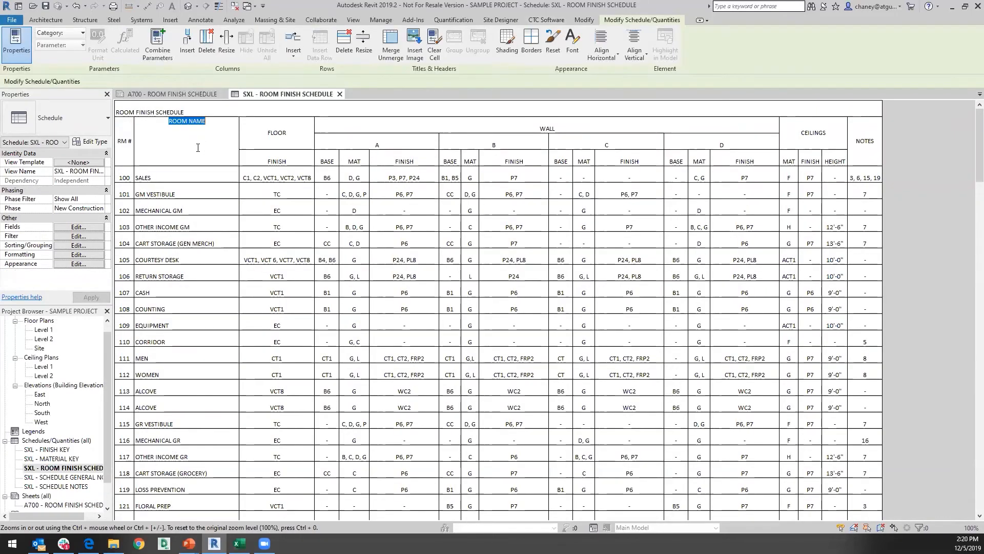
- Examine the header cells from FLOOR to NOTES and the room rows of the SXL - ROOM FINISH SCHEDULE view
left_click(249, 143)
left_click(384, 128)
left_click(520, 144)
left_click(629, 144)
left_click(721, 141)
left_click(814, 134)
left_click(858, 158)
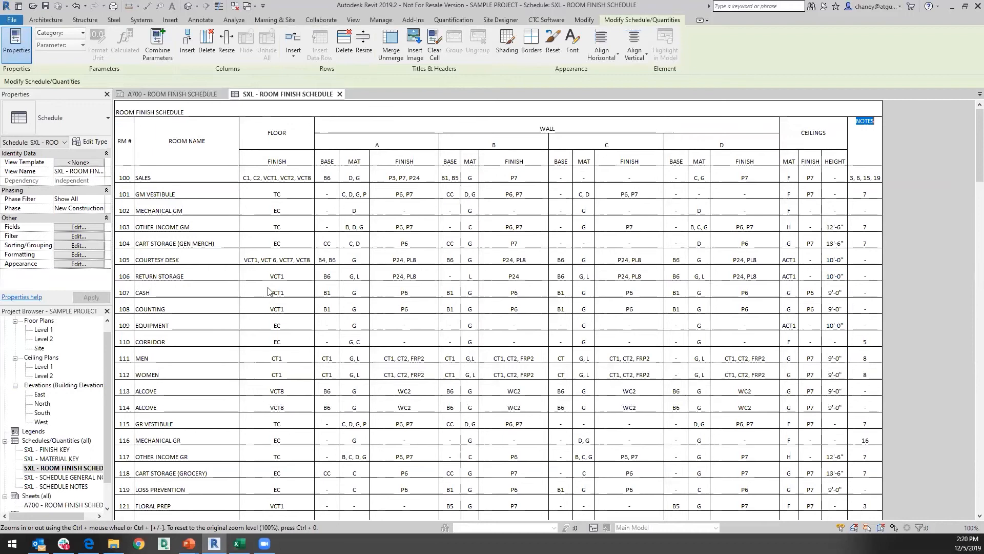
scroll(308, 274, "down", 15)
scroll(307, 274, "down", 8)
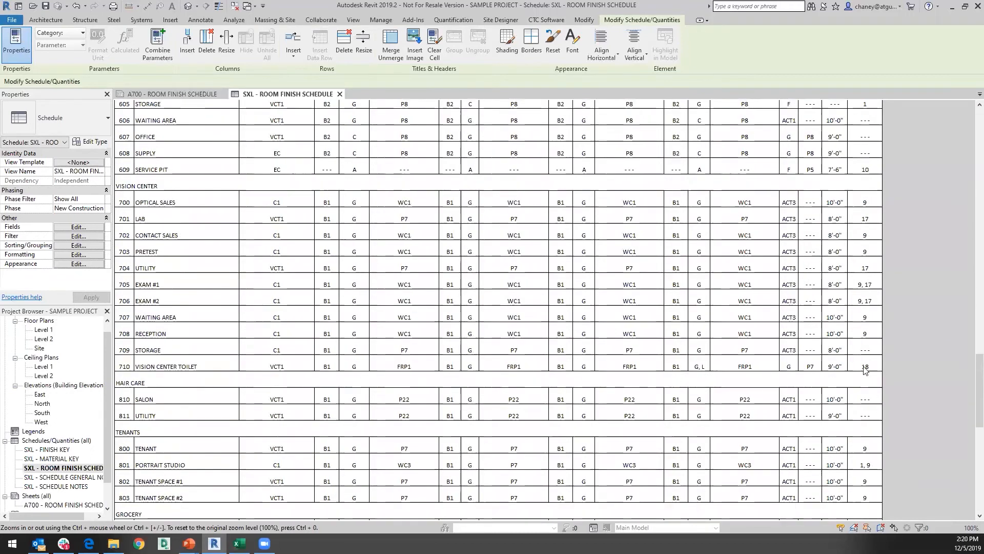
scroll(270, 381, "down", 7)
scroll(270, 381, "up", 15)
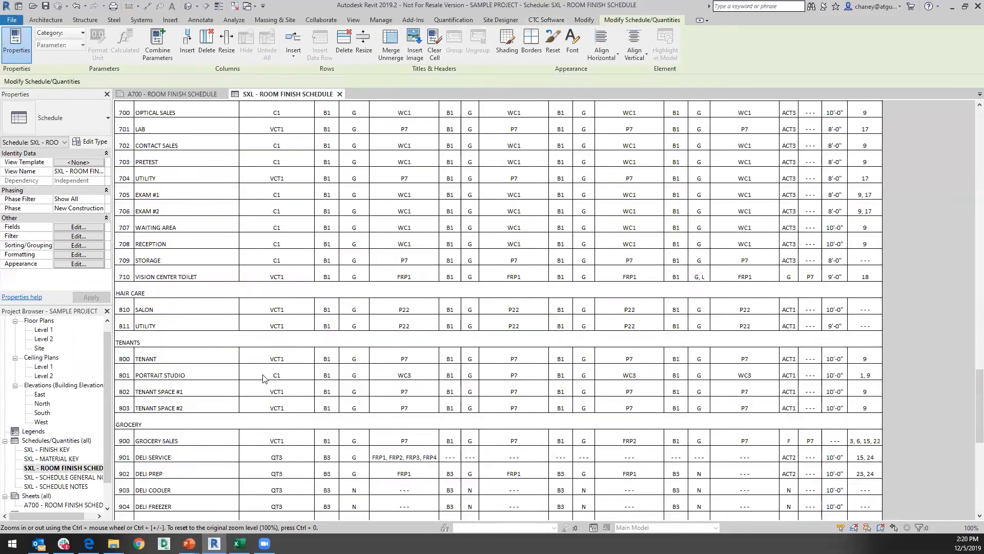
- Open sheet A700 - ROOM FINISH SCHEDULE and place the SXL - ROOM FINISH SCHEDULE view on it
double_click(74, 505)
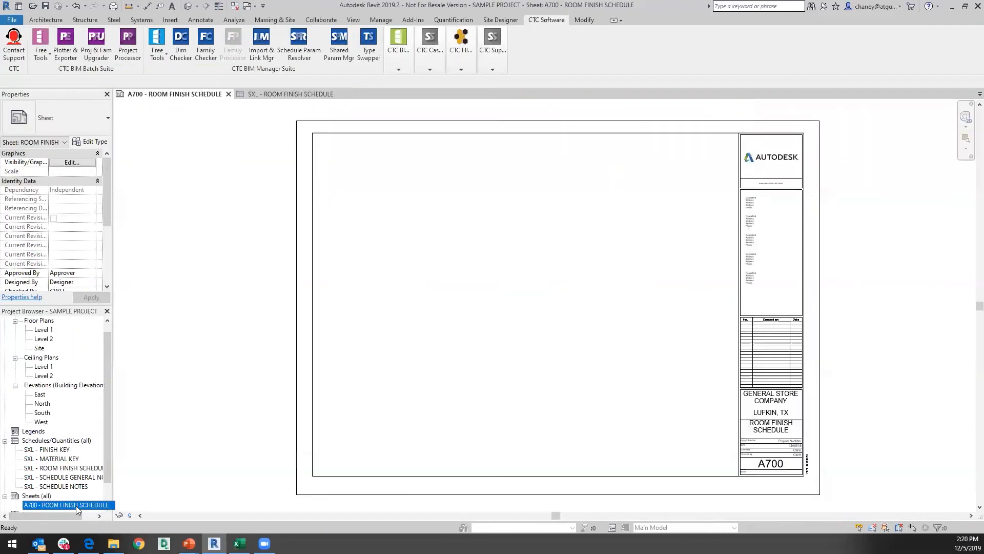
left_click(65, 468)
left_click_drag(232, 439, 438, 379)
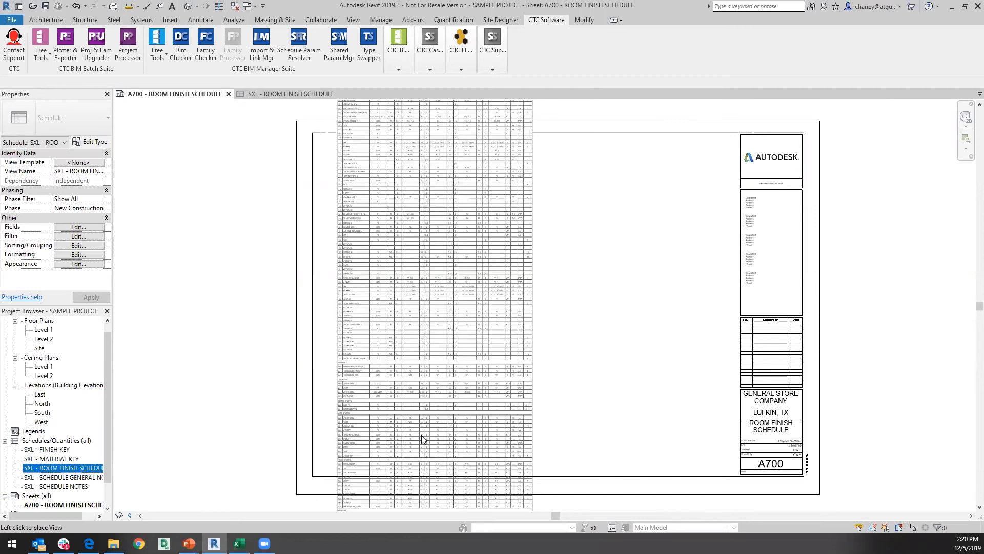
left_click(423, 439)
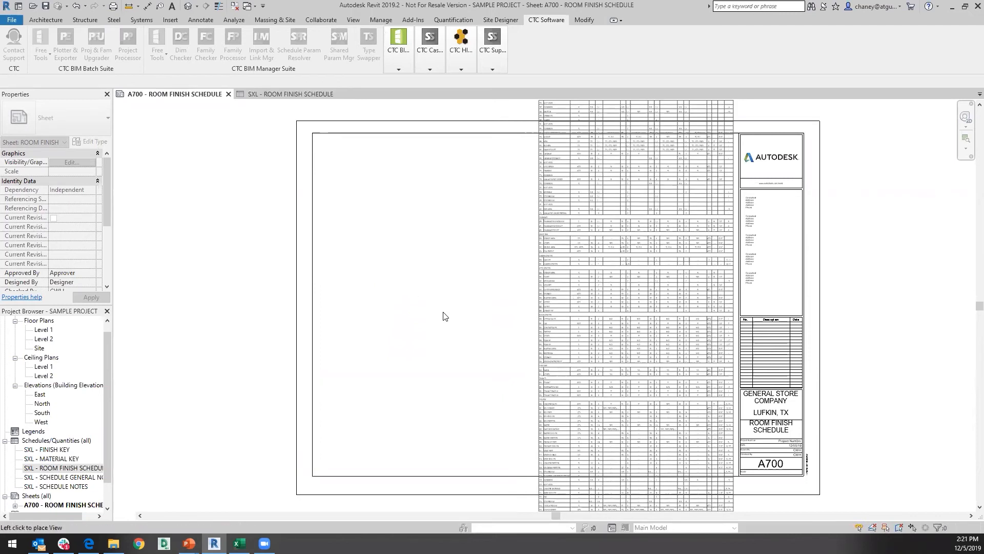
left_click(412, 299)
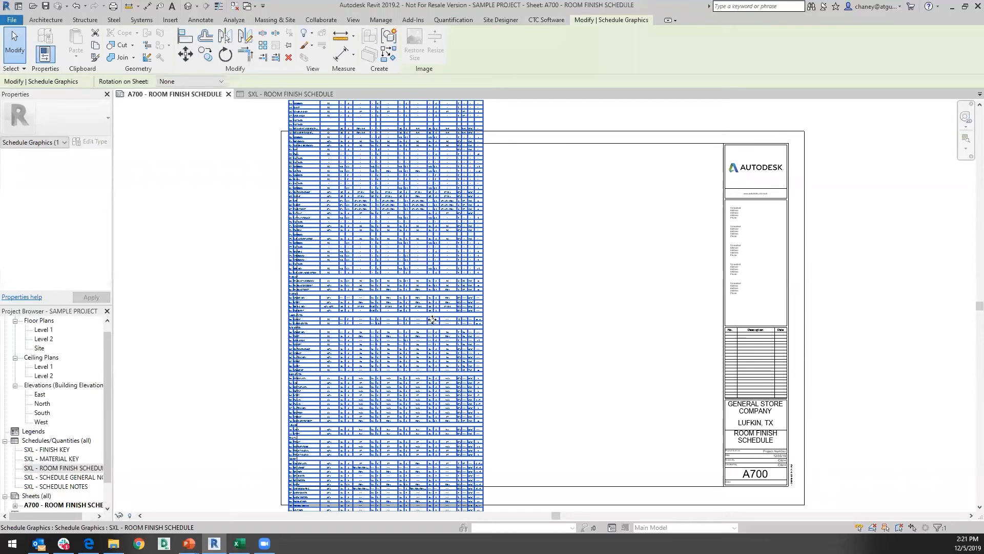
- Move the placed schedule so its title starts just inside the upper-left corner of the sheet border
left_click_drag(431, 319, 433, 320)
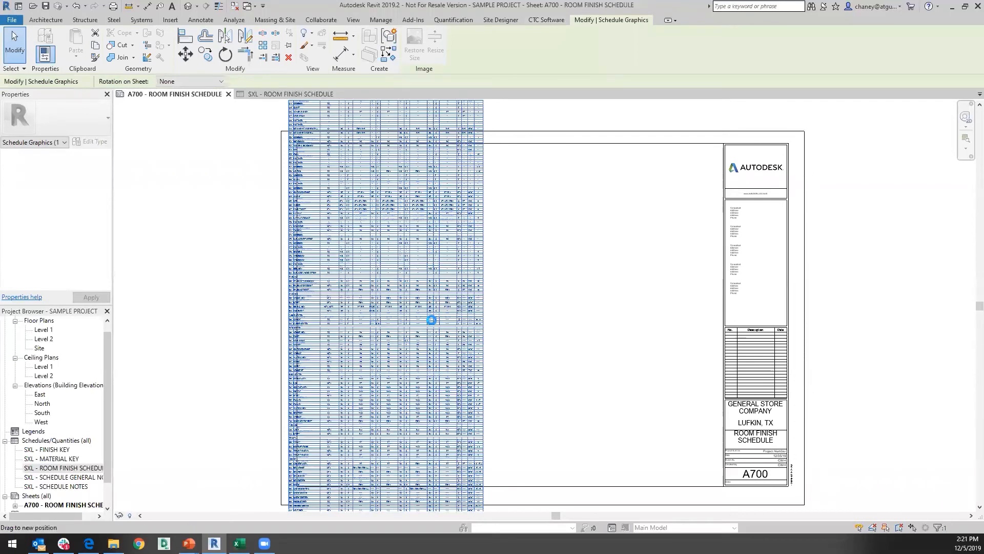
left_click_drag(432, 320, 459, 319)
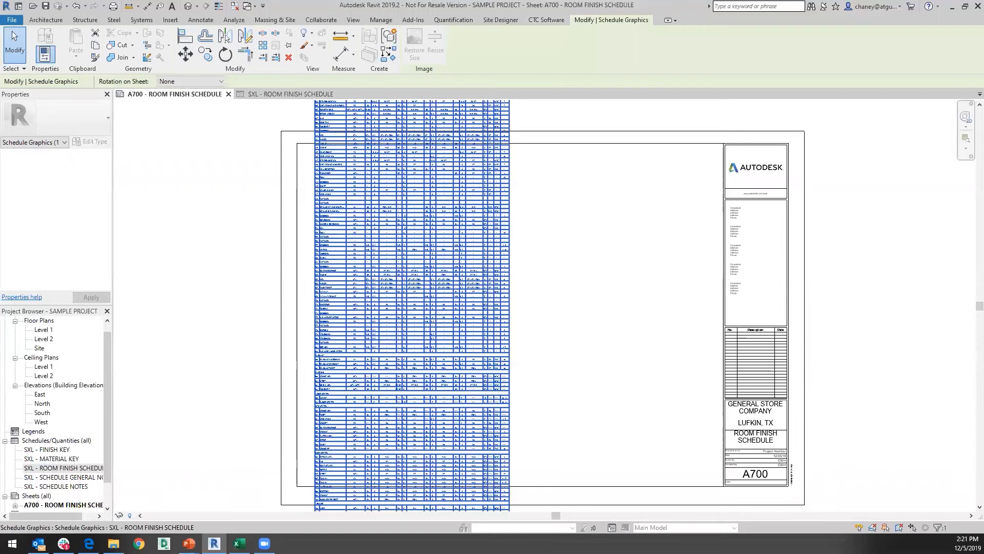
left_click_drag(380, 481, 380, 492)
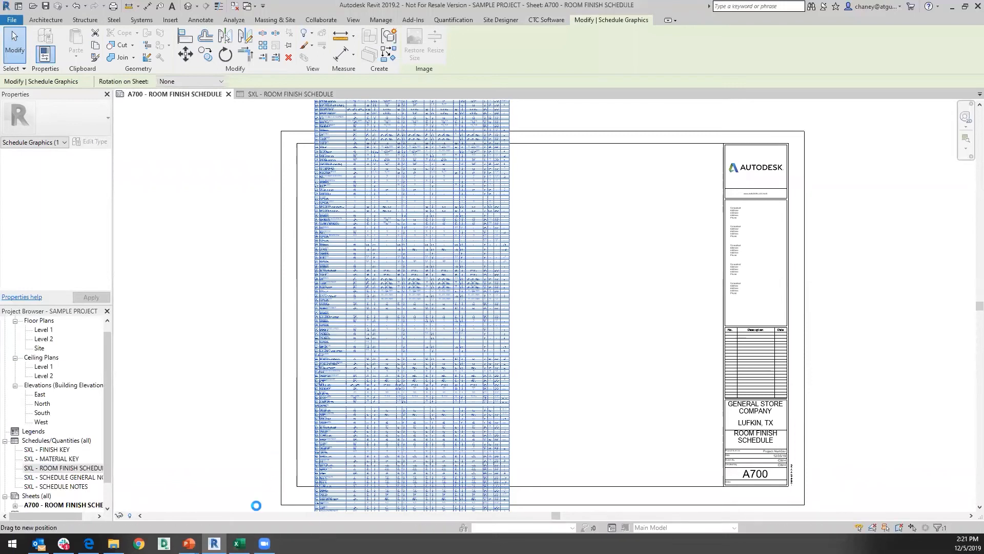
- Switch to the LUFKIN, TX - ROOM FINISH SCHEDULE workbook in Excel and copy rows 80 to 139, from AUTO CENTER through SEAFOOD FREEZER
mouse_move(239, 543)
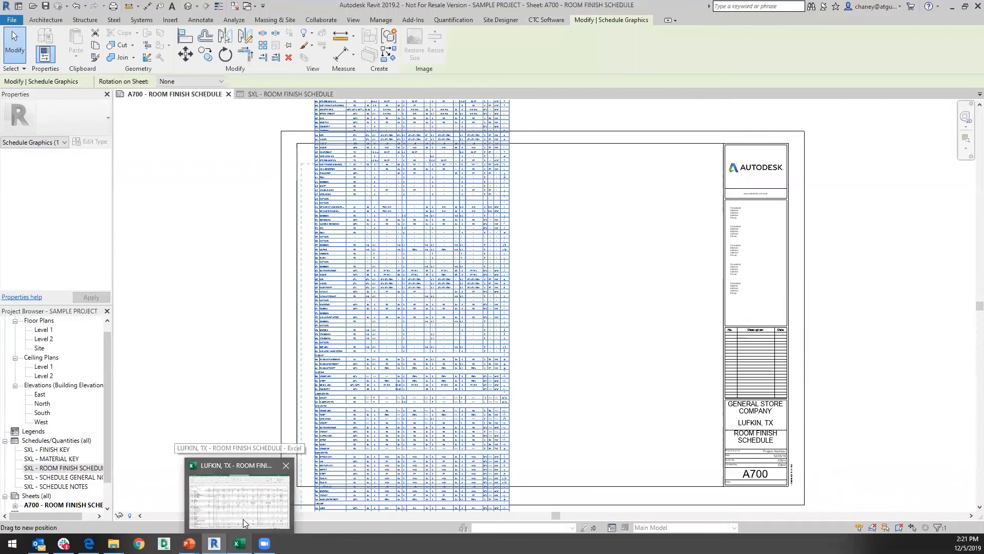
mouse_move(243, 519)
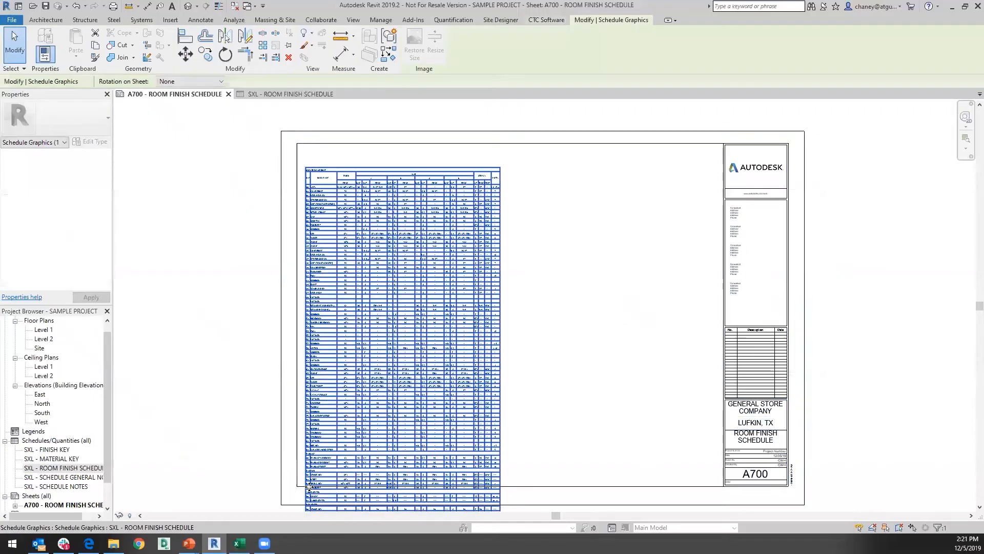
left_click(243, 519)
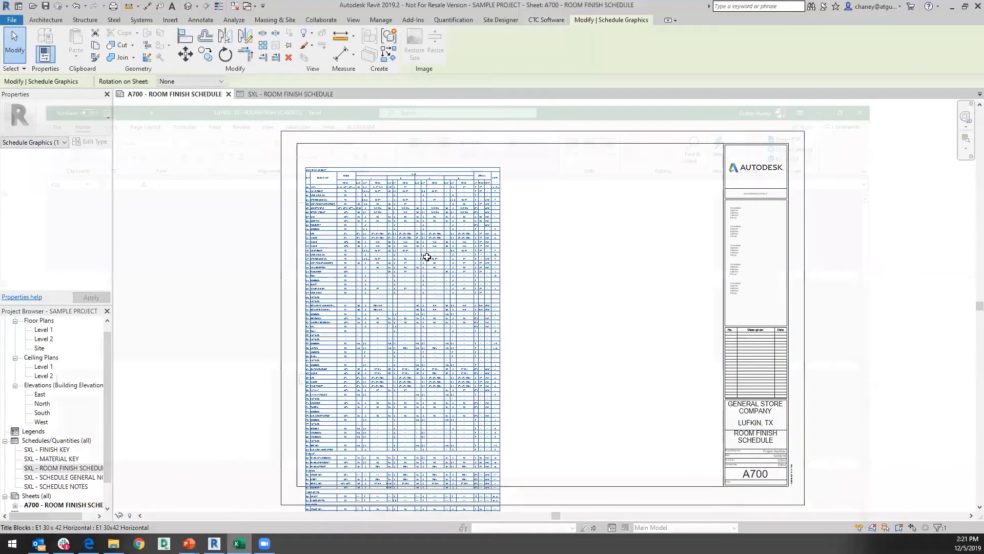
scroll(413, 224, "down", 8)
scroll(413, 224, "down", 4)
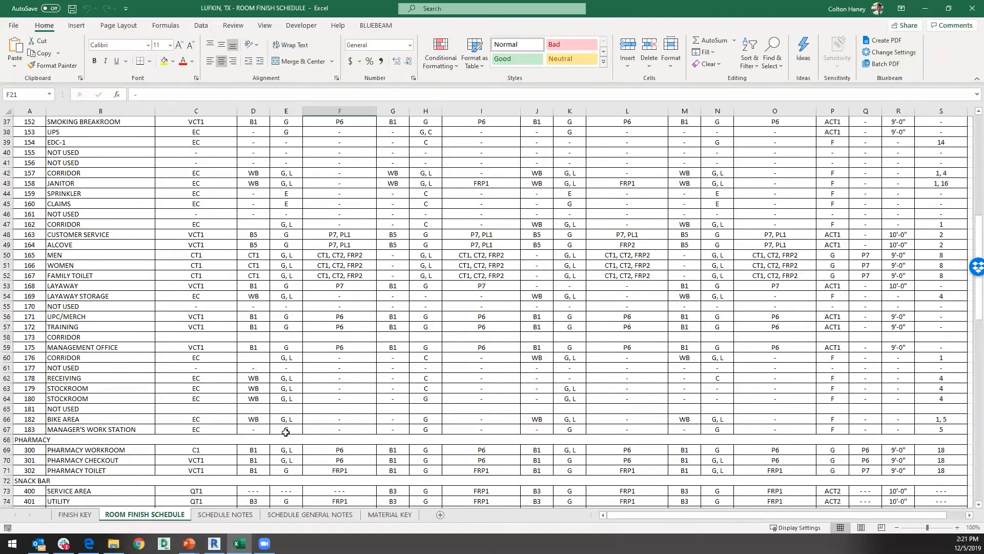
scroll(234, 301, "down", 8)
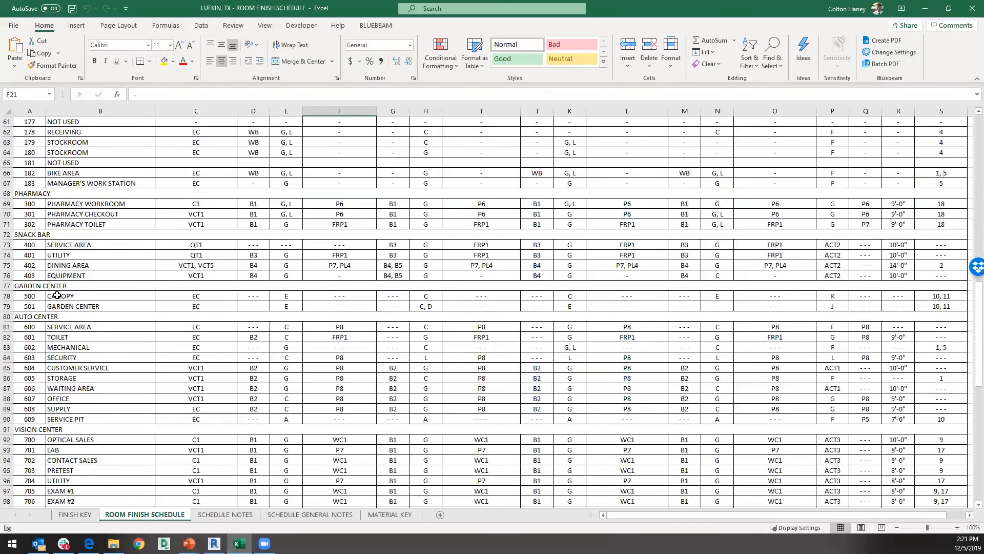
scroll(124, 295, "down", 5)
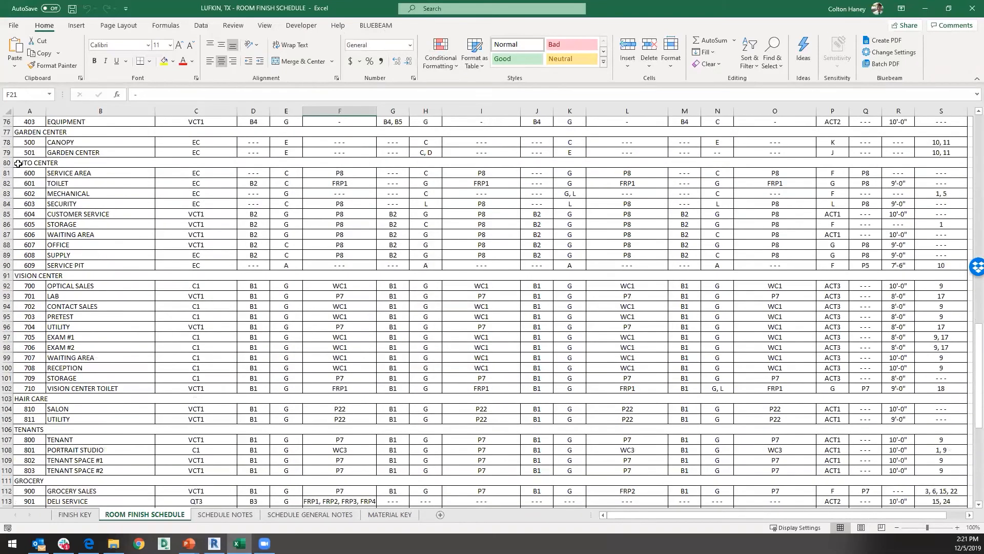
left_click_drag(22, 162, 954, 505)
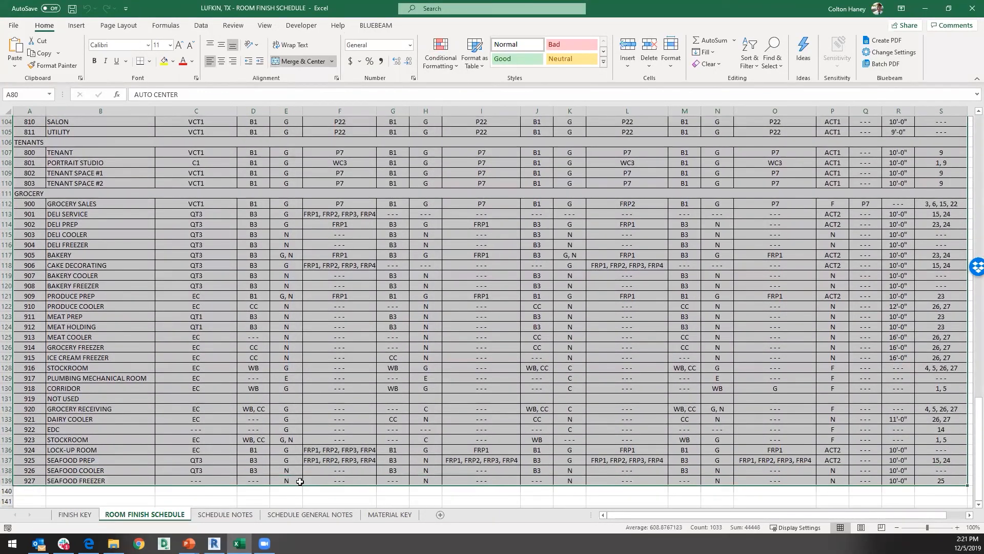
key("ctrl+c")
- Paste the copied rows beside the existing schedule, starting at cell U5
scroll(571, 436, "up", 17)
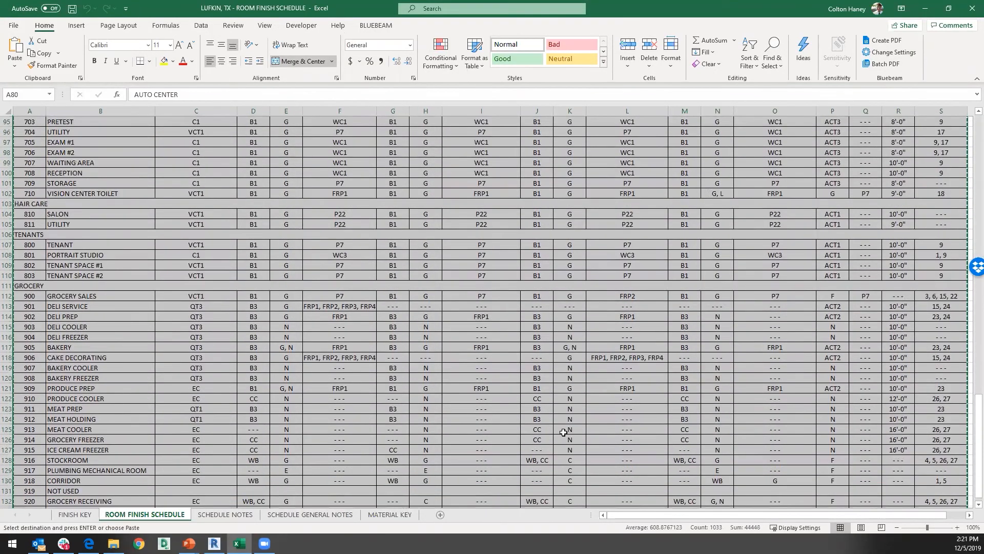
scroll(571, 421, "up", 17)
left_click_drag(764, 515, 767, 515)
left_click_drag(865, 519, 865, 519)
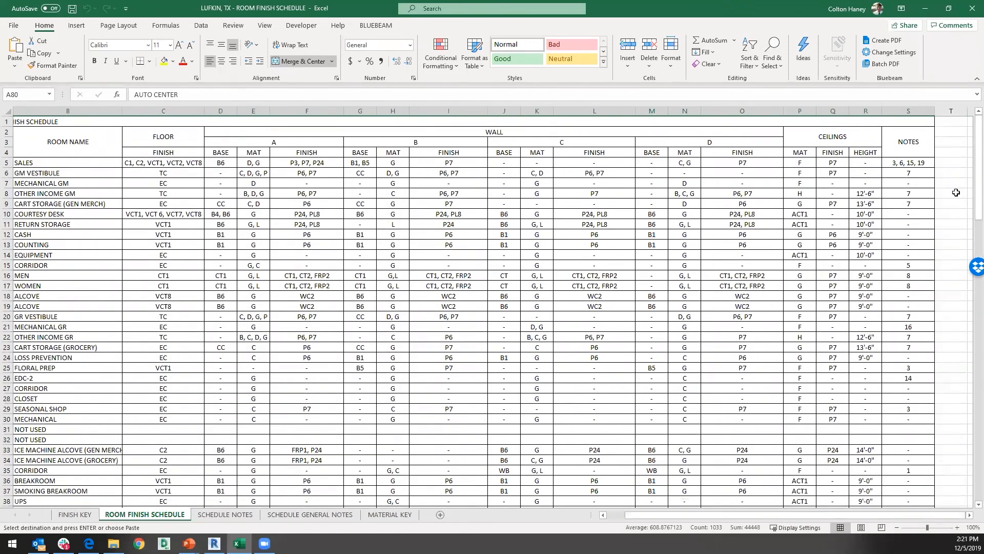
left_click(964, 162)
key("Right")
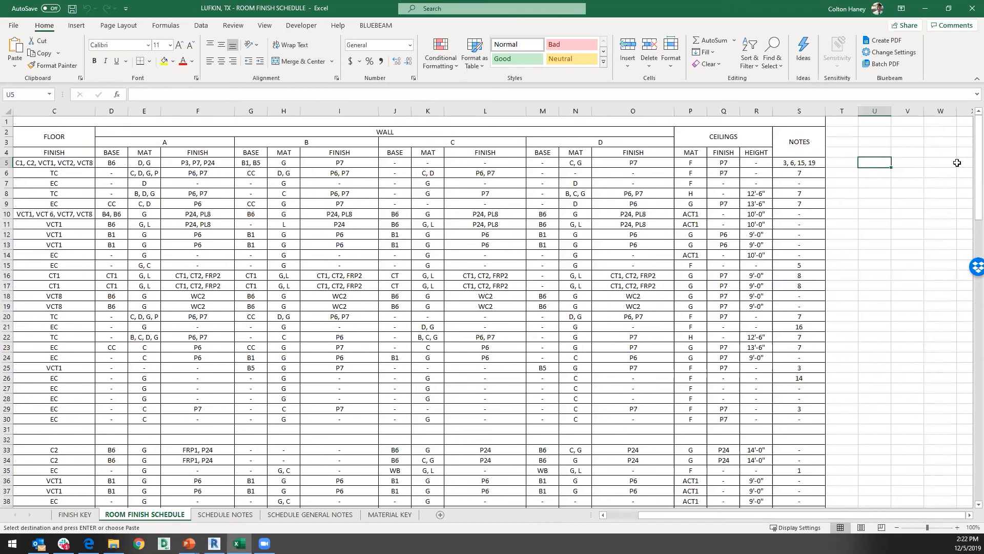
key("ctrl+v")
- Clear the contents of the original rows from AUTO CENTER in row 80 through SEAFOOD FREEZER in row 139
left_click_drag(720, 515, 702, 515)
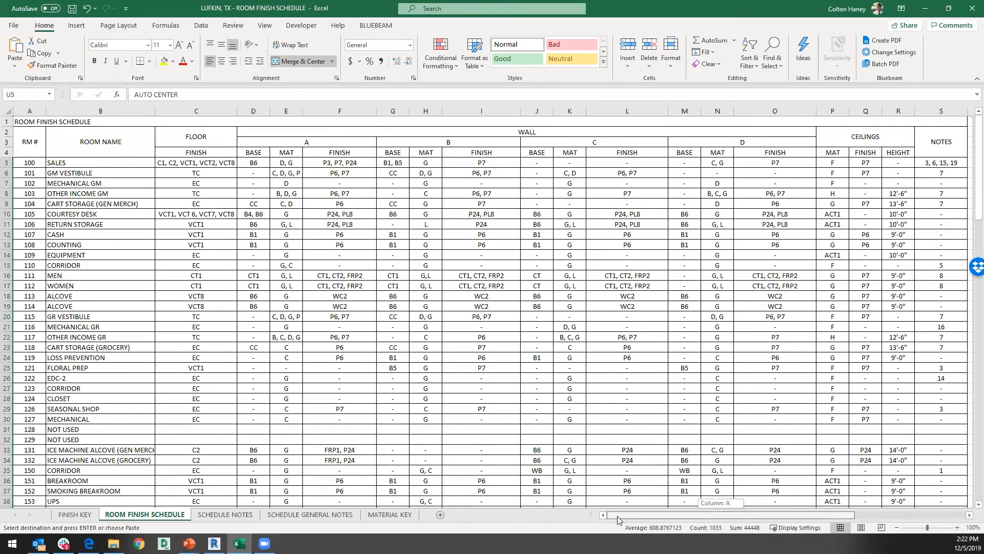
scroll(149, 313, "down", 19)
scroll(149, 313, "down", 18)
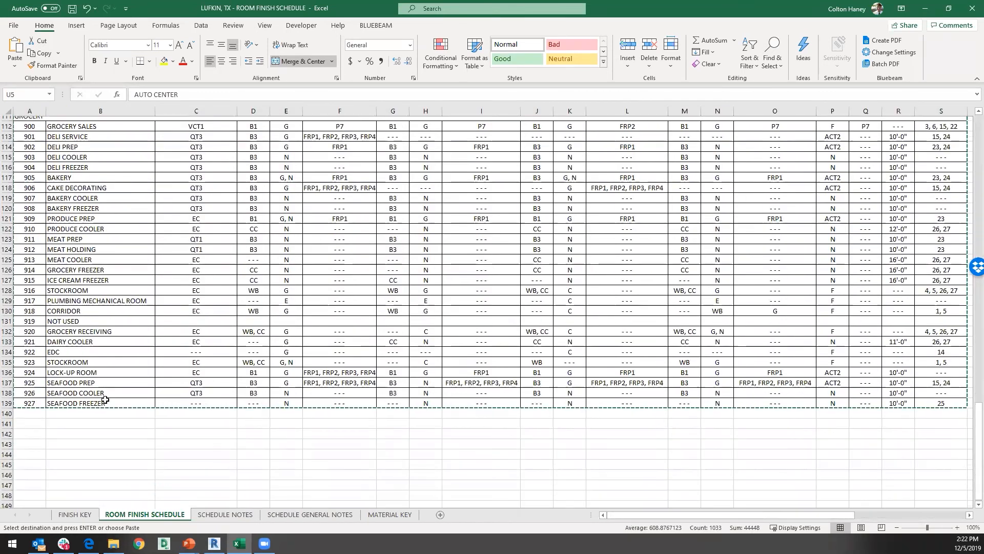
scroll(51, 156, "up", 10)
scroll(52, 157, "up", 6)
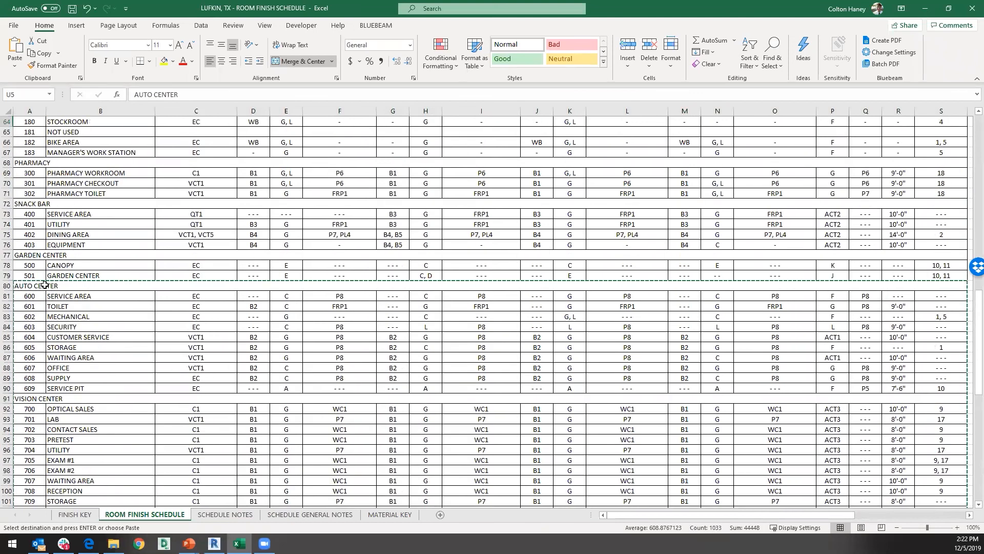
left_click_drag(35, 285, 406, 480)
key("Delete")
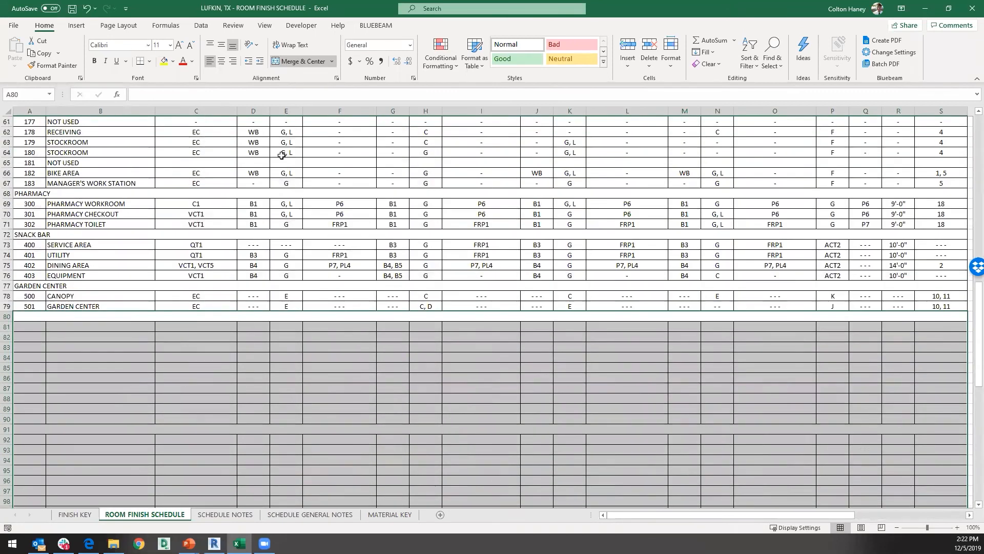
- Remove all borders from the cleared range below the GARDEN CENTER rows
left_click(149, 61)
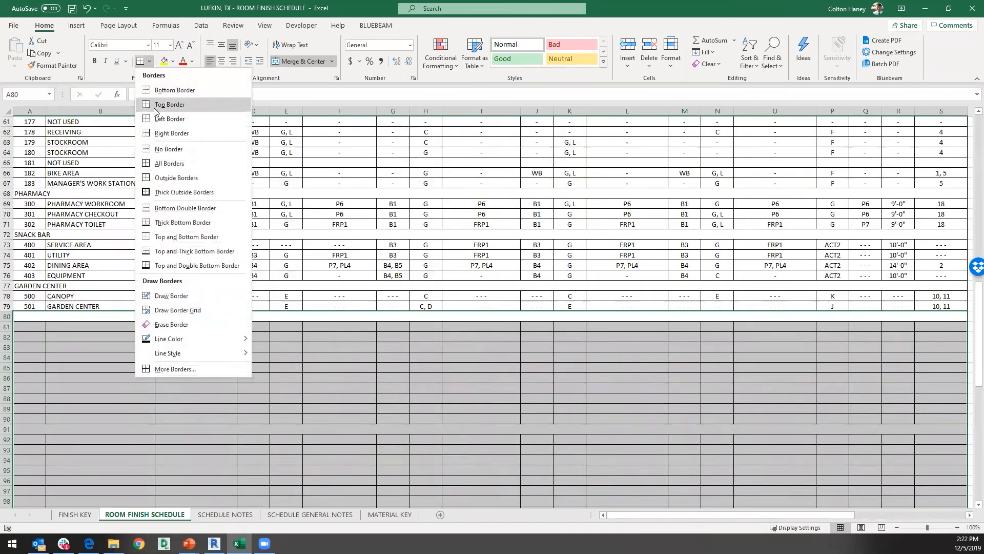
left_click(157, 134)
left_click(149, 61)
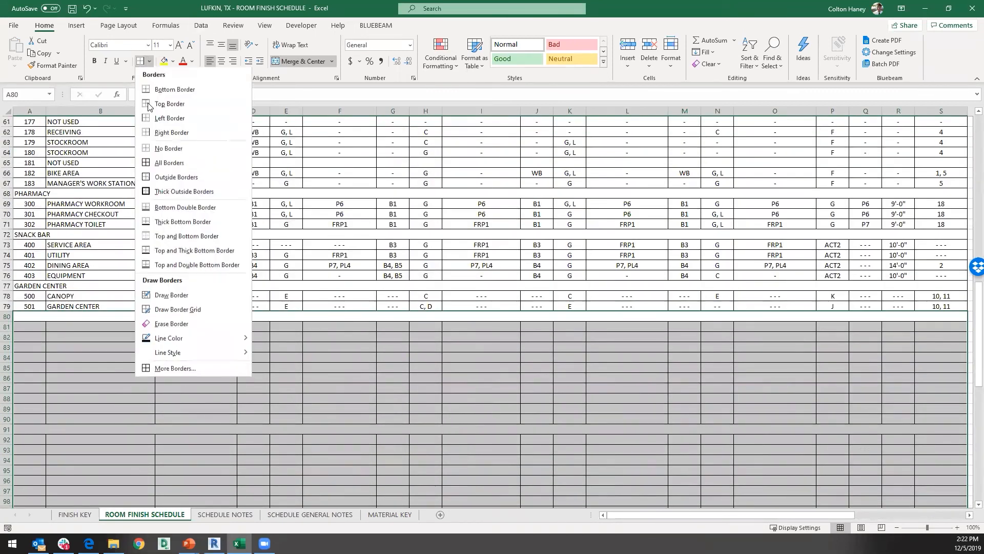
left_click(160, 149)
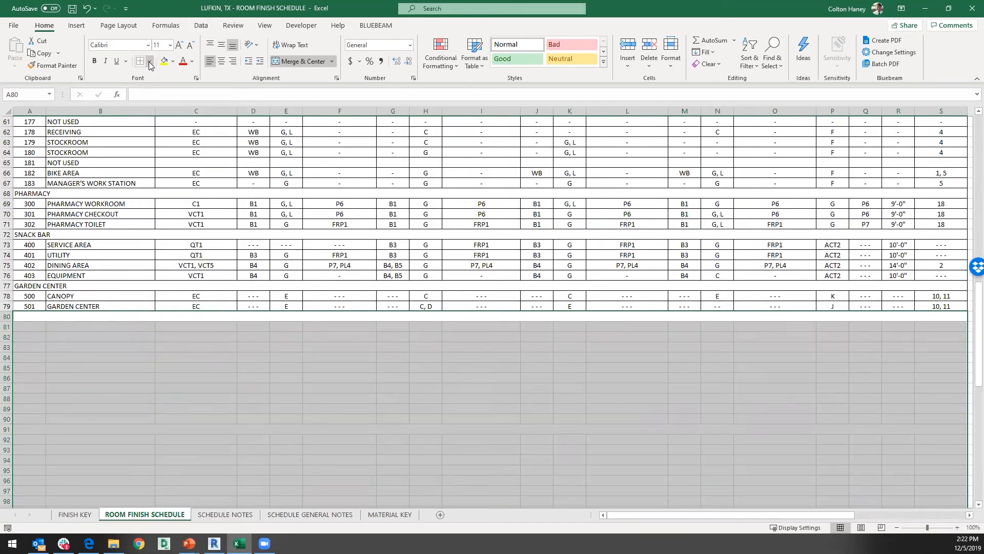
left_click(149, 61)
left_click(174, 111)
left_click(241, 420)
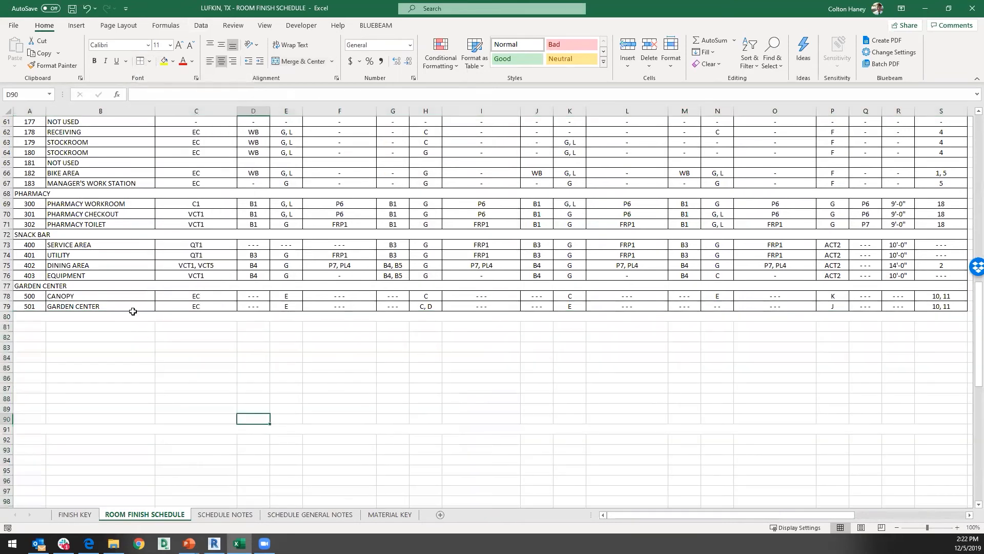
- Unmerge the empty merged cells in rows 80, 91, 103, 106 and 111
left_click(7, 316)
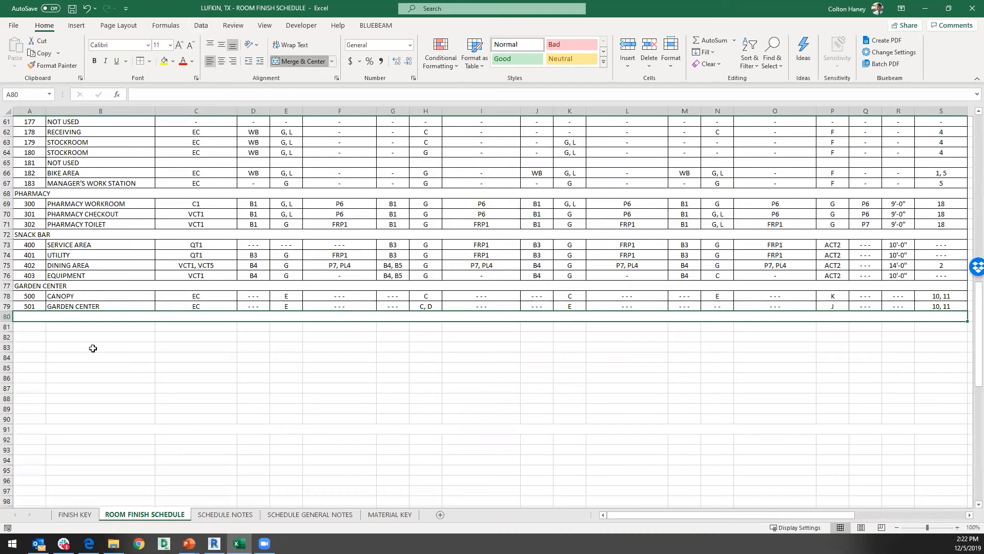
left_click(78, 425)
left_click(317, 63)
scroll(214, 369, "down", 8)
left_click(100, 309)
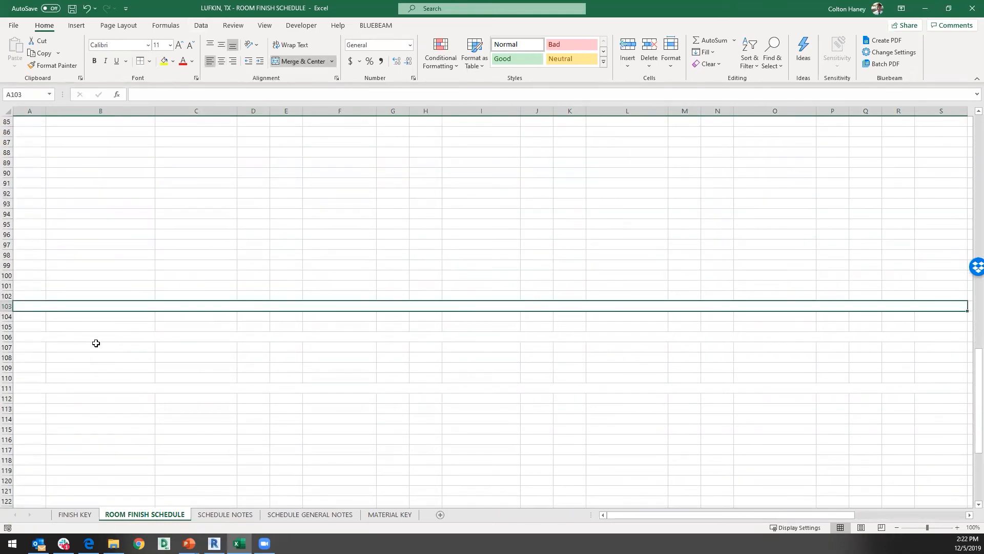
left_click(96, 342, "ctrl")
left_click(95, 336, "ctrl")
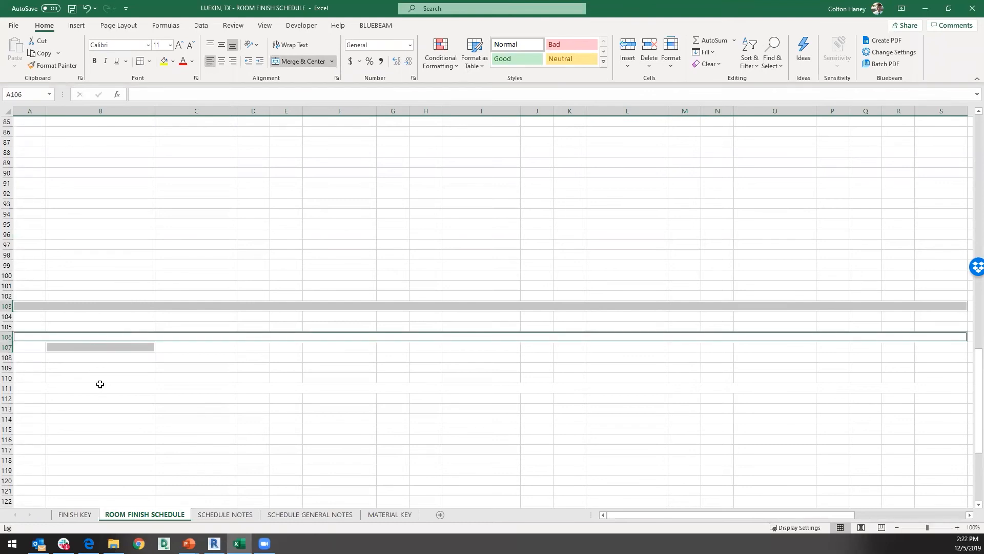
left_click(100, 385, "ctrl")
left_click(88, 349, "ctrl")
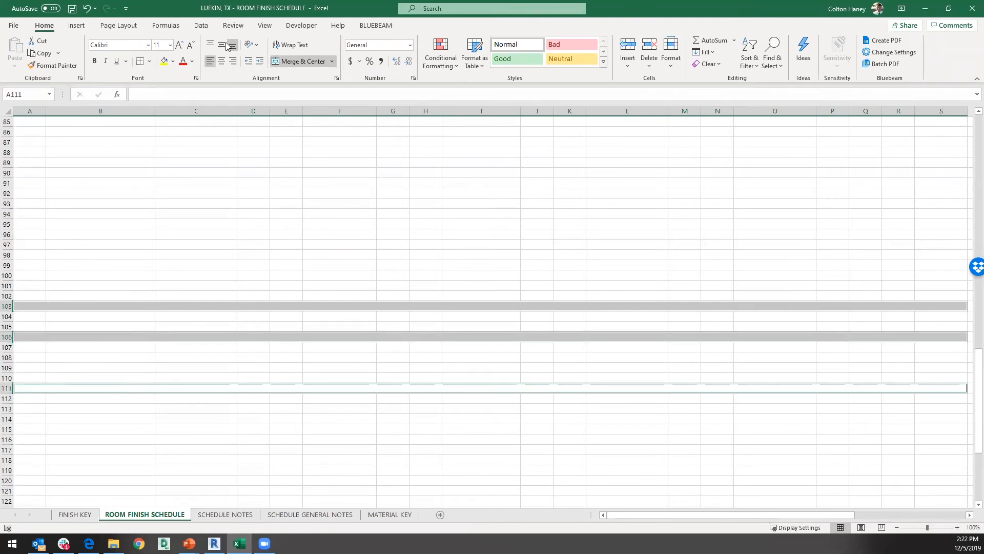
left_click(289, 64)
- Copy the ROOM FINISH SCHEDULE header block in rows 1 to 4 and paste it above the second set of columns at cell U1
scroll(335, 391, "up", 20)
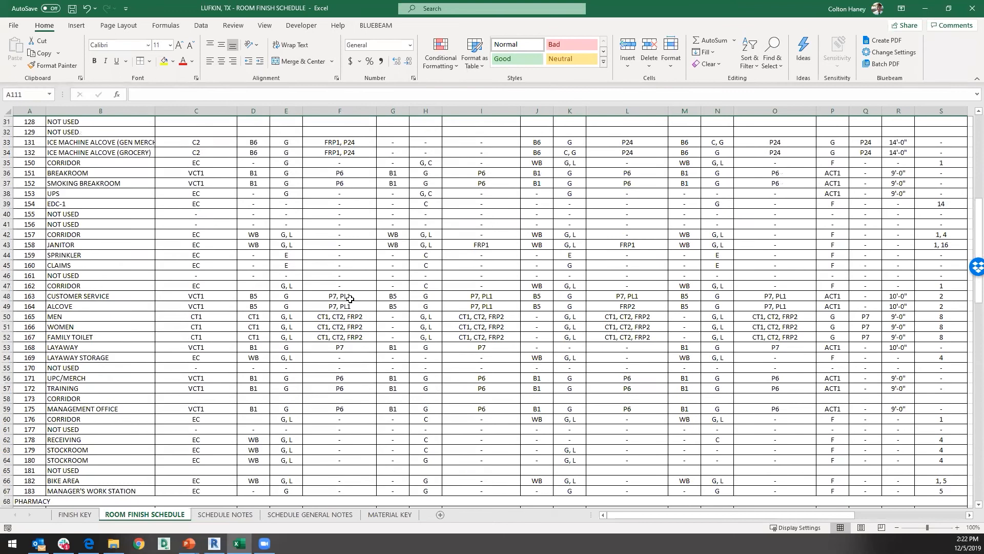
scroll(354, 299, "up", 7)
left_click(354, 299)
left_click_drag(31, 122, 722, 154)
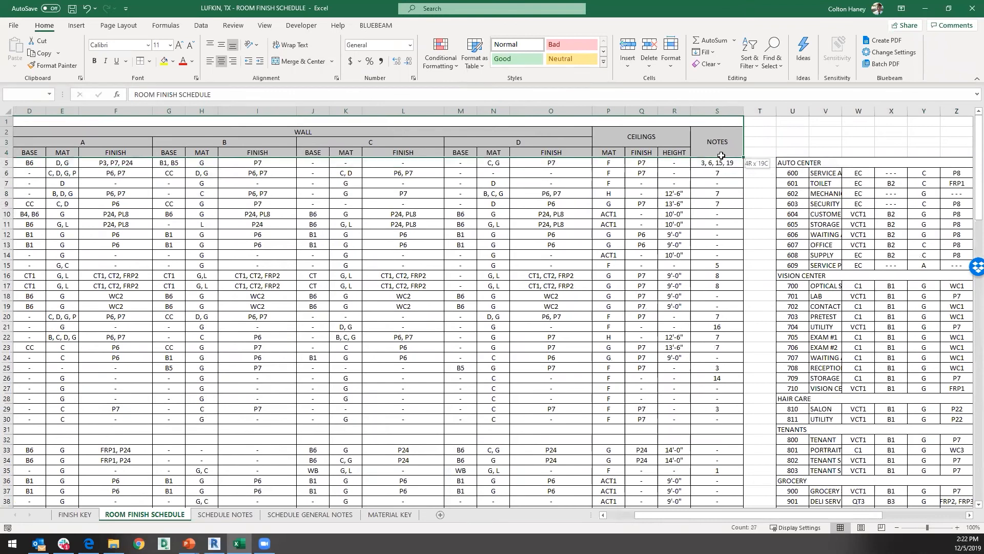
key("ctrl+c")
left_click(796, 123)
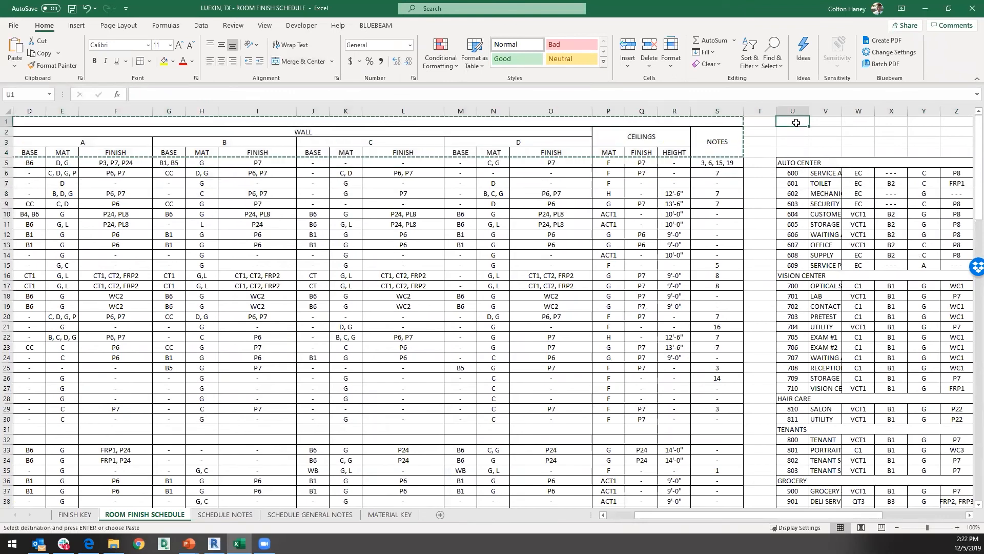
key("ctrl+v")
- Narrow the blank spacer column T between the two schedule halves and save the workbook
left_click_drag(771, 112, 757, 115)
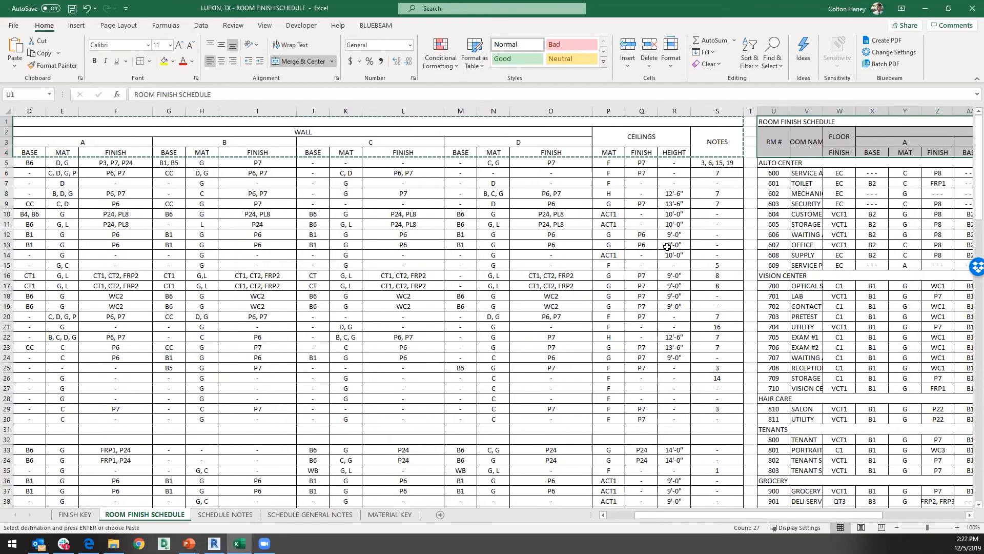
scroll(492, 308, "down", 3)
scroll(717, 346, "down", 14)
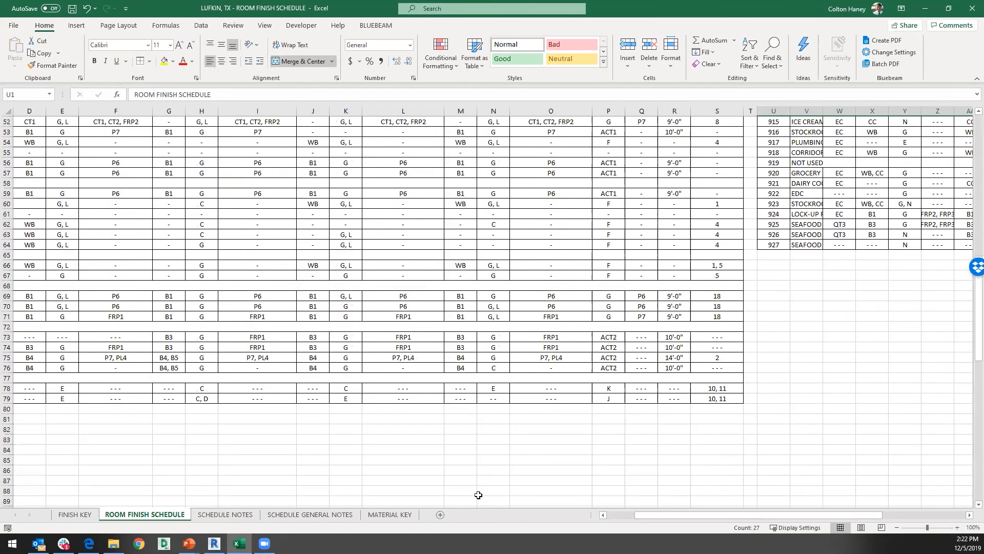
left_click_drag(680, 511, 862, 505)
scroll(367, 314, "up", 17)
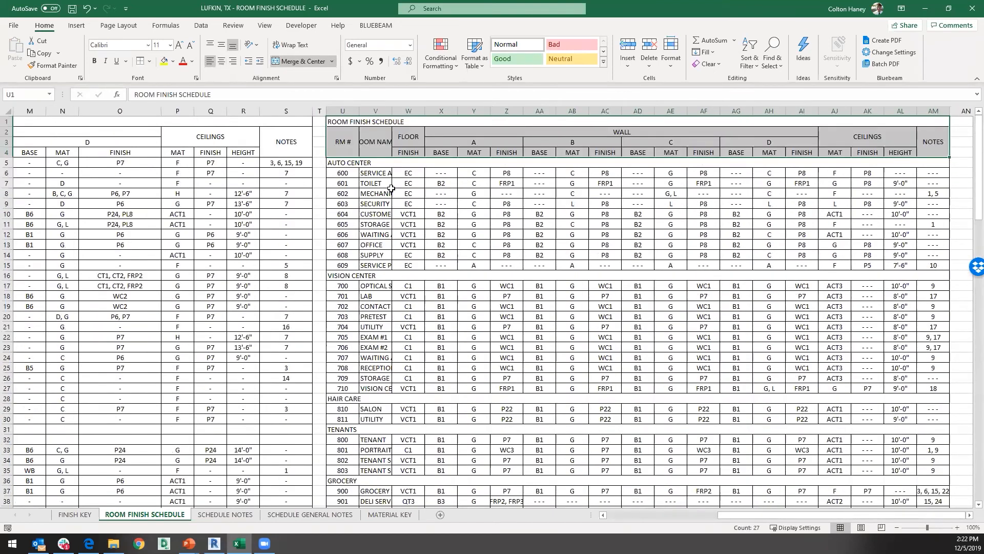
scroll(472, 351, "down", 6)
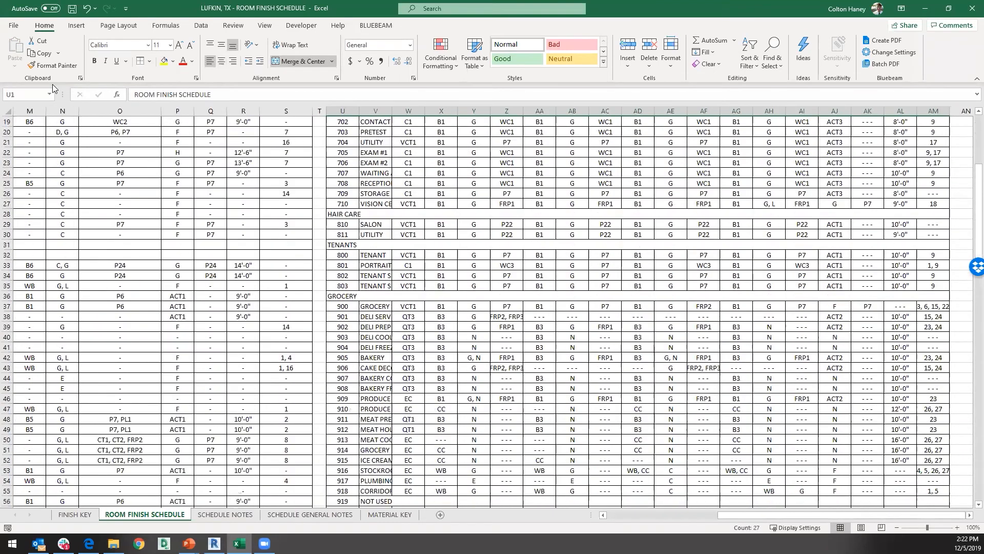
left_click(72, 15)
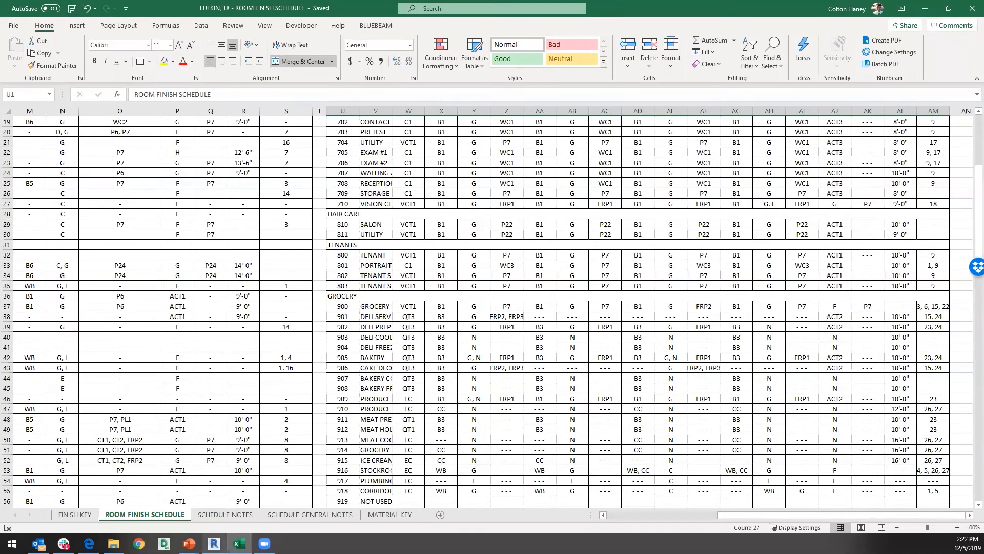
- Switch to Revit and move the room finish schedule on sheet A700 into the upper-left corner of the title block frame
left_click(214, 543)
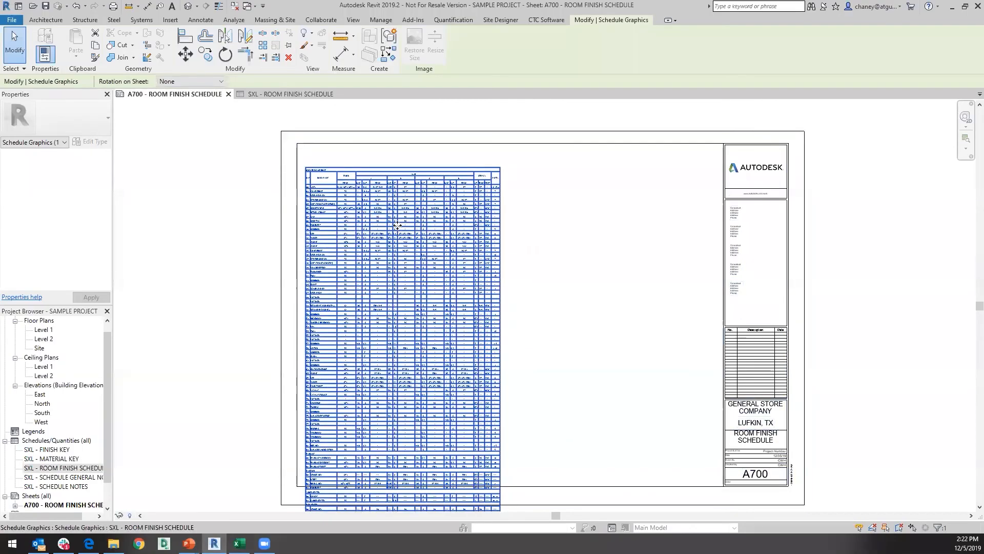
left_click_drag(395, 213, 396, 212)
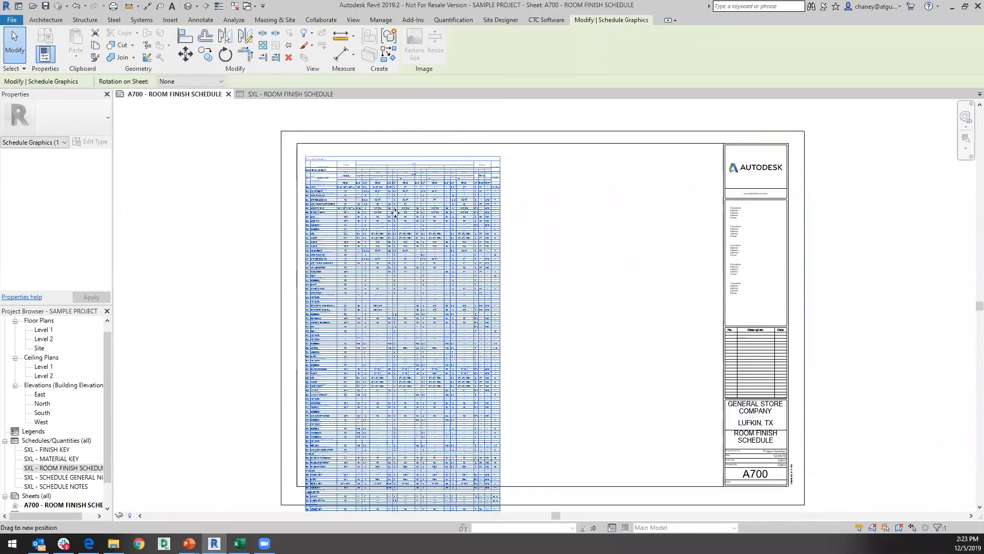
left_click_drag(395, 212, 395, 213)
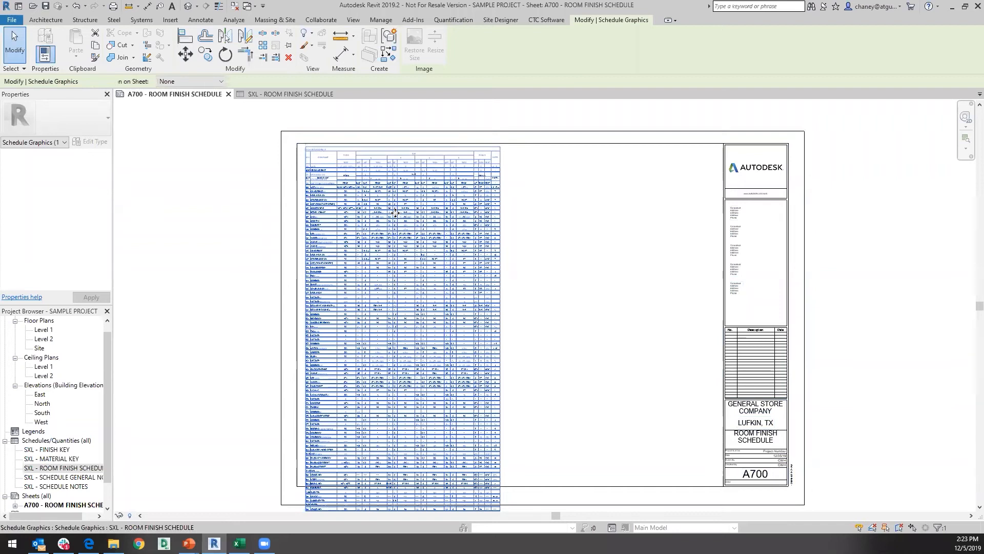
key("Up")
key("Up")
key("Left")
key("Left")
key("Left")
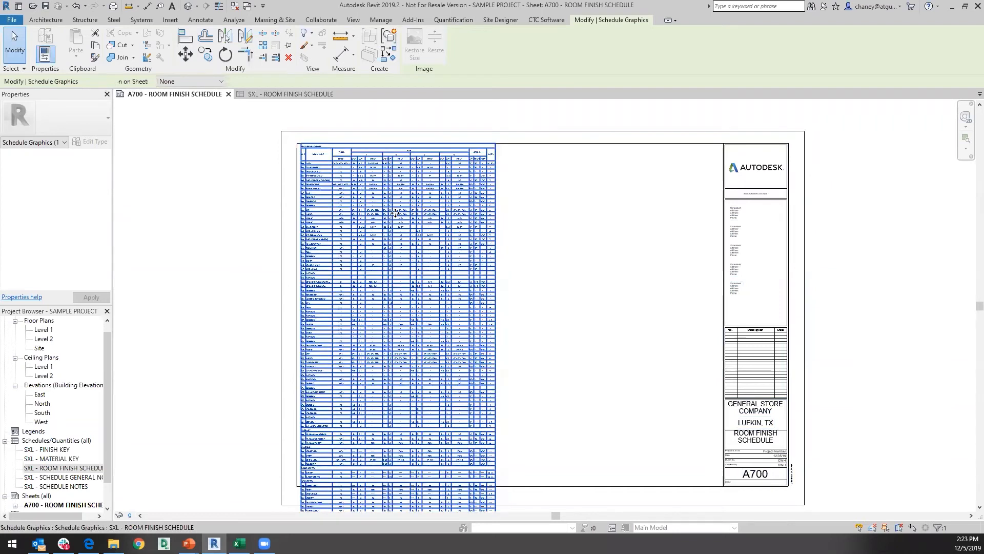
left_click(547, 210)
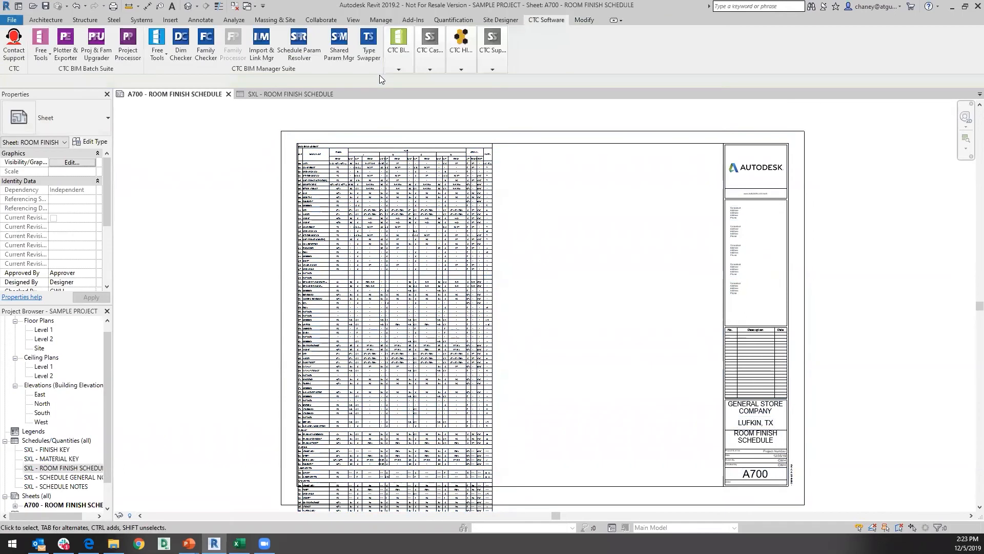
- Update the linked ROOM FINISH SCHEDULE from its Excel worksheet with Schedule XL and close the link manager
left_click(399, 69)
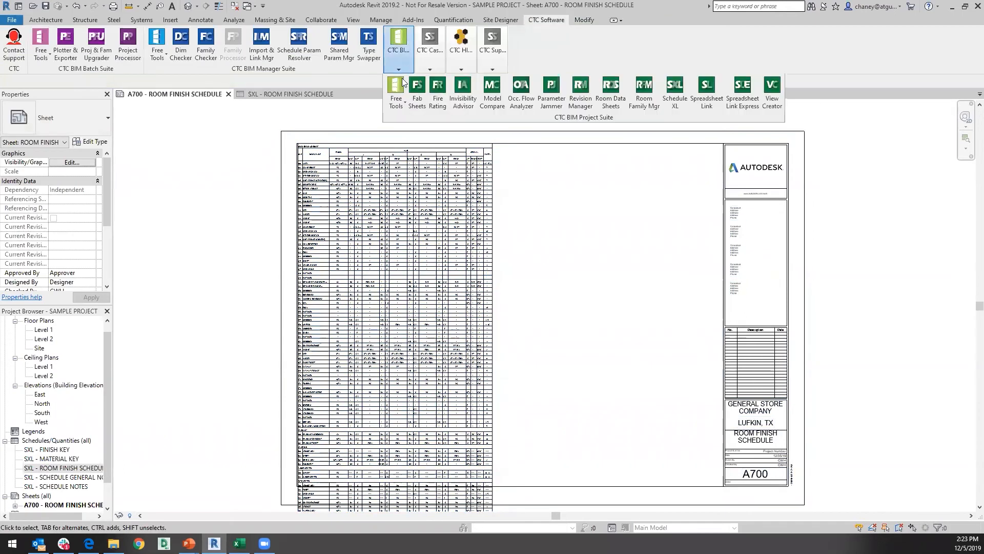
left_click(682, 107)
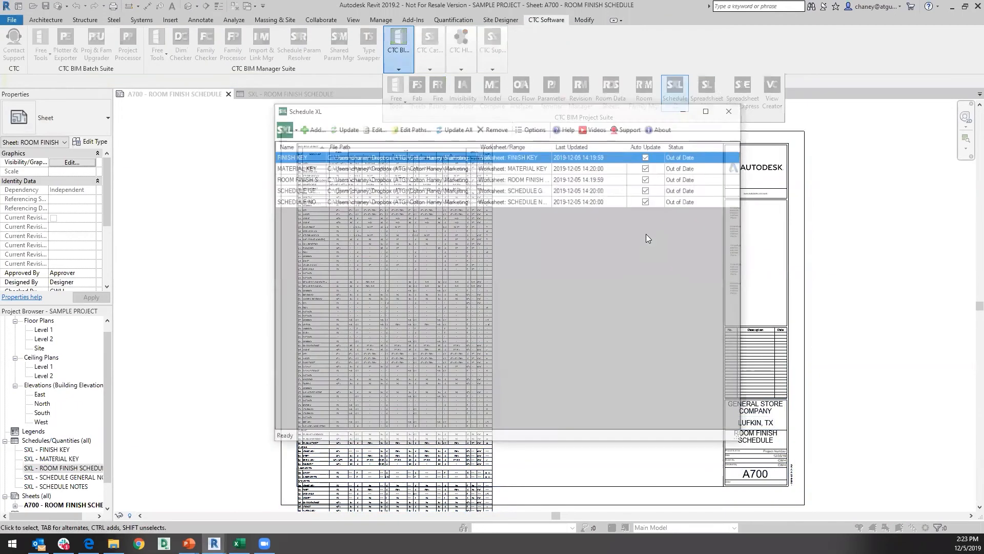
left_click(297, 179)
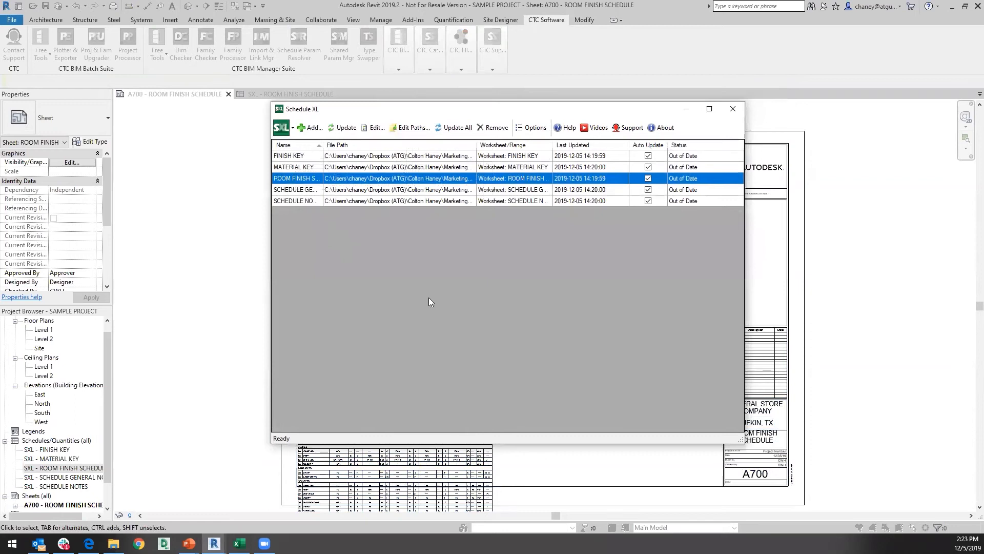
left_click(341, 128)
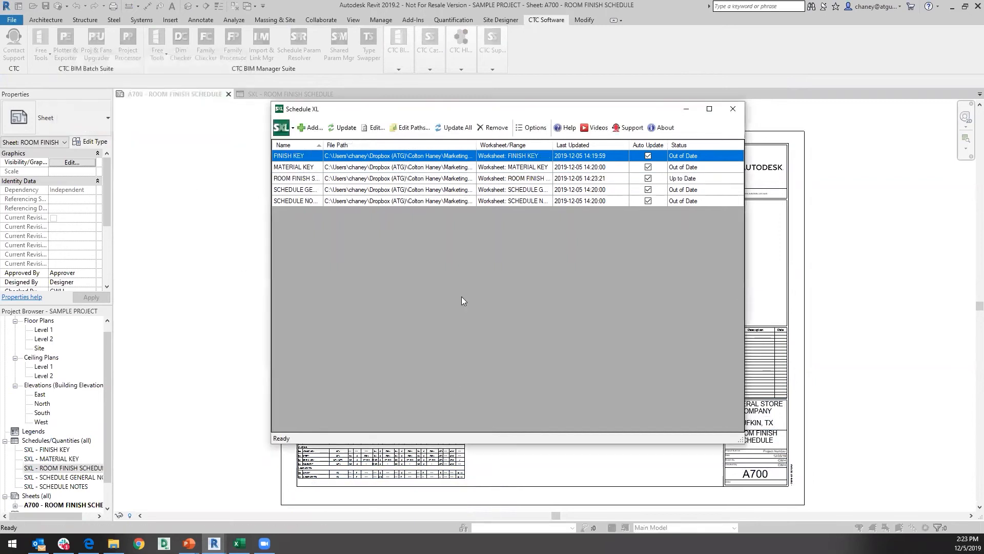
left_click(733, 109)
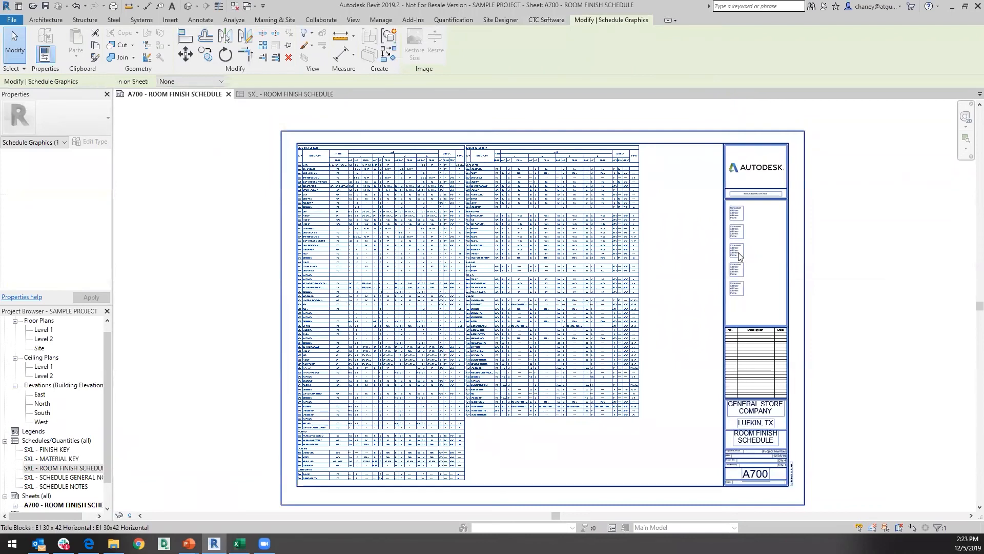
left_click(817, 256)
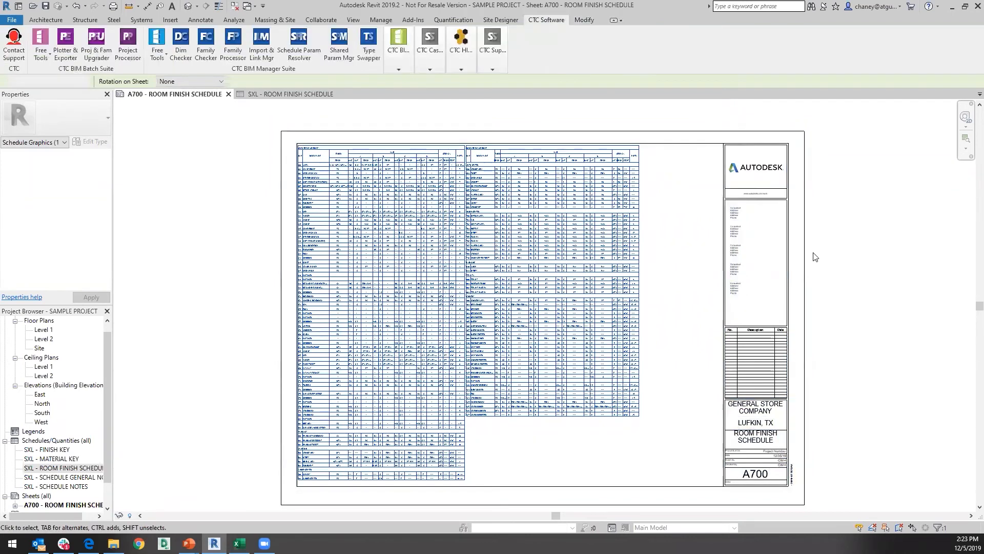
left_click(53, 487)
left_click_drag(54, 487, 657, 453)
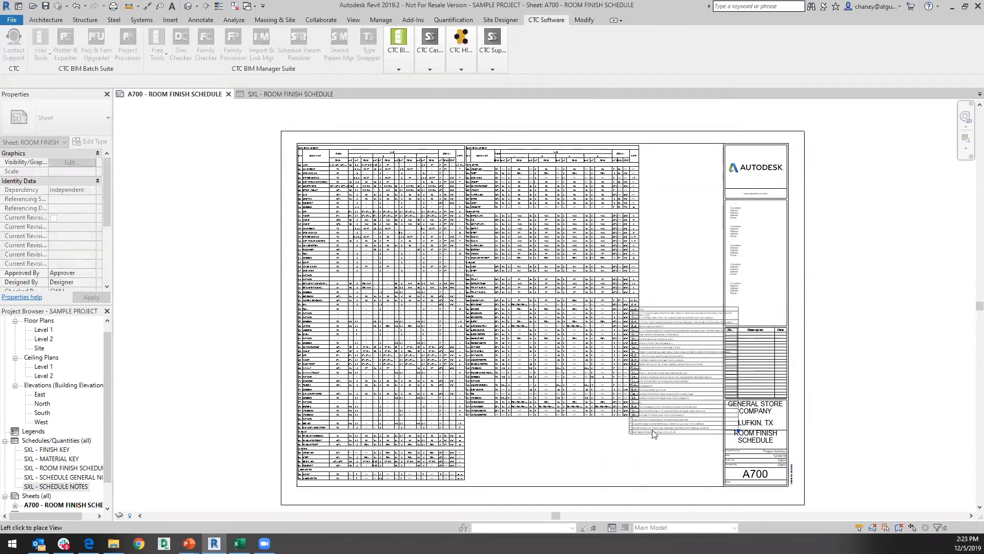
key("Escape")
- Place the SXL - SCHEDULE GENERAL NOTES schedule on sheet A700, in the upper-right corner beside the title block
left_click(49, 476)
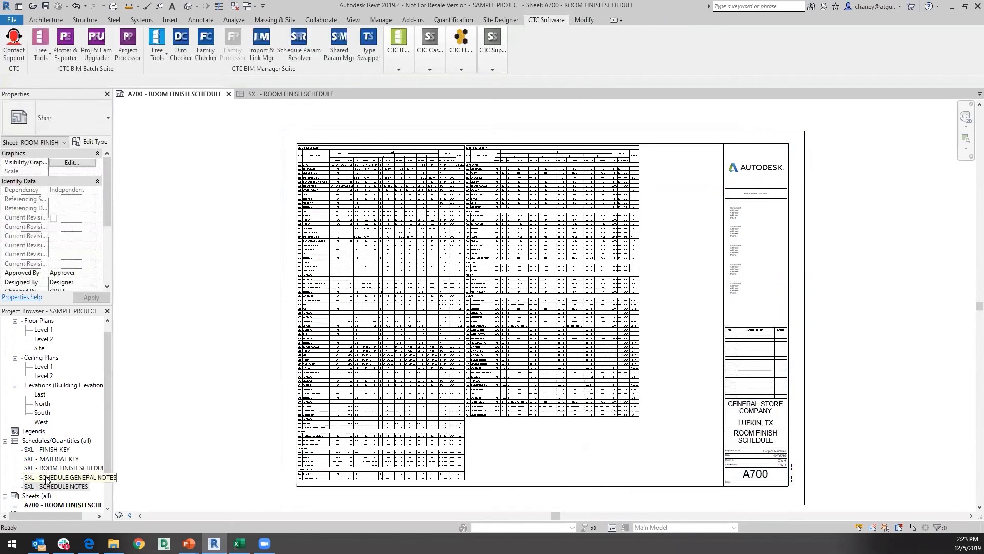
left_click_drag(627, 448, 623, 445)
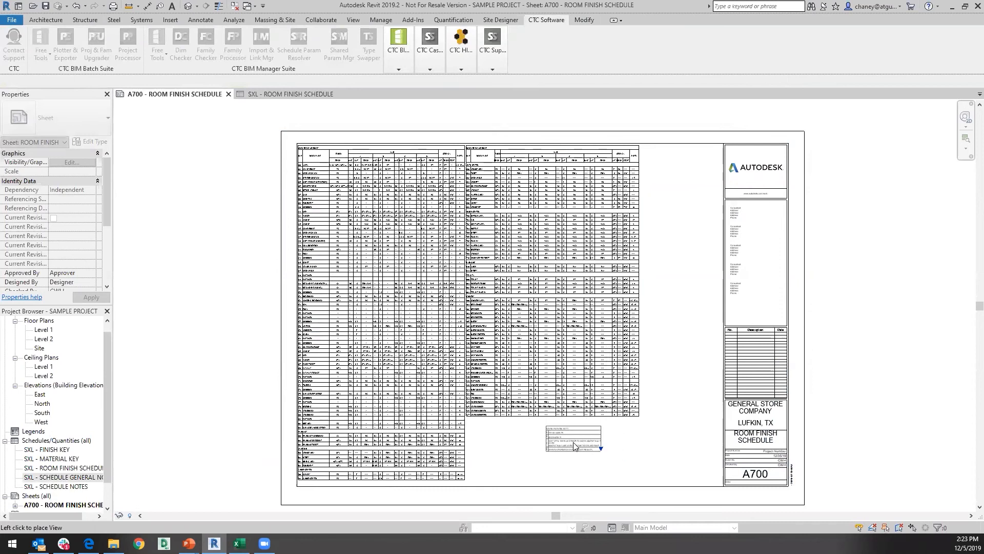
left_click(694, 164)
- Check the truncated room names near the end of the placed schedule and open the ROOM FINISH SCHEDULE link for editing in Schedule XL
left_click(500, 162)
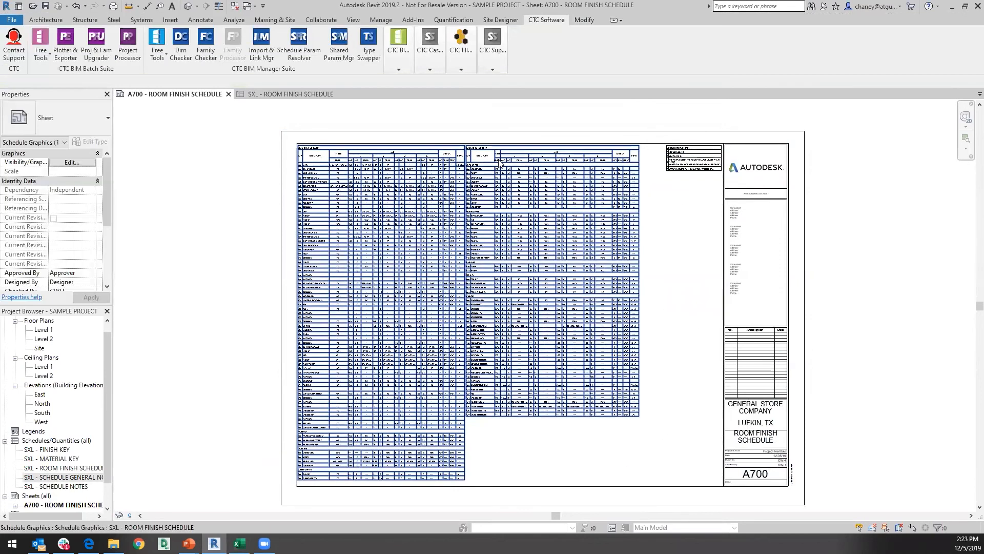
scroll(498, 159, "up", 4)
scroll(516, 298, "down", 2)
mouse_move(559, 307)
middle_mouse_down()
mouse_move(568, 330)
mouse_move(558, 132)
middle_mouse_up()
middle_click_drag(578, 429, 587, 344)
scroll(548, 412, "up", 5)
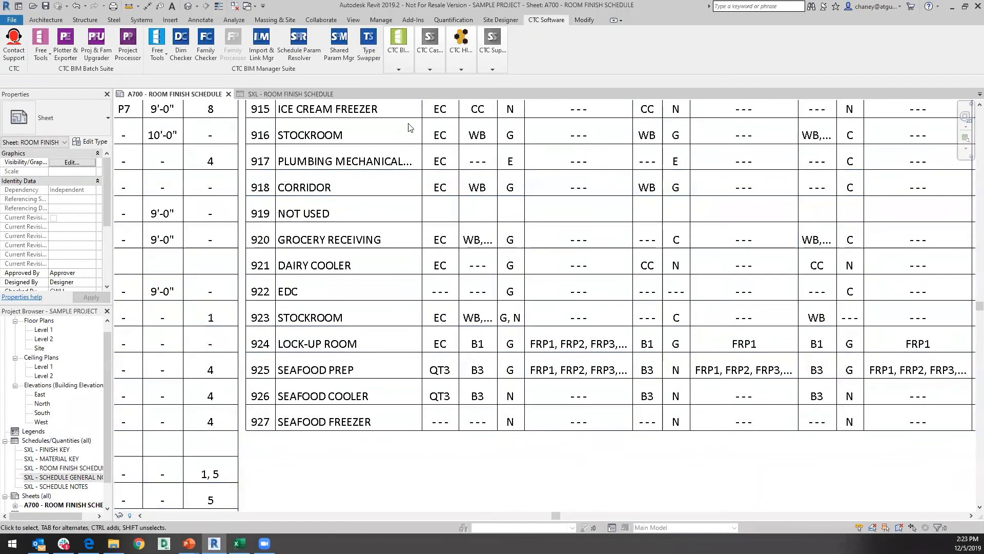
left_click(405, 67)
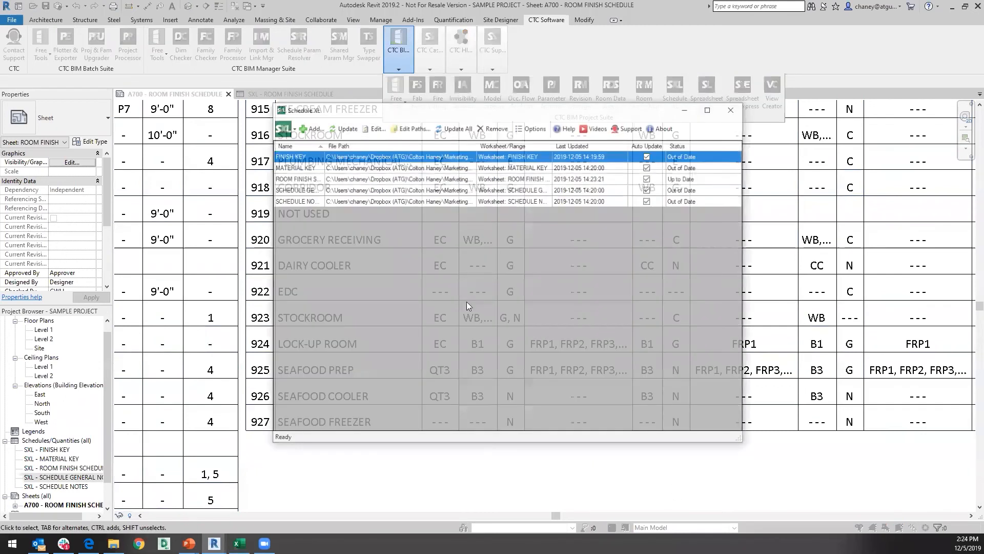
double_click(296, 179)
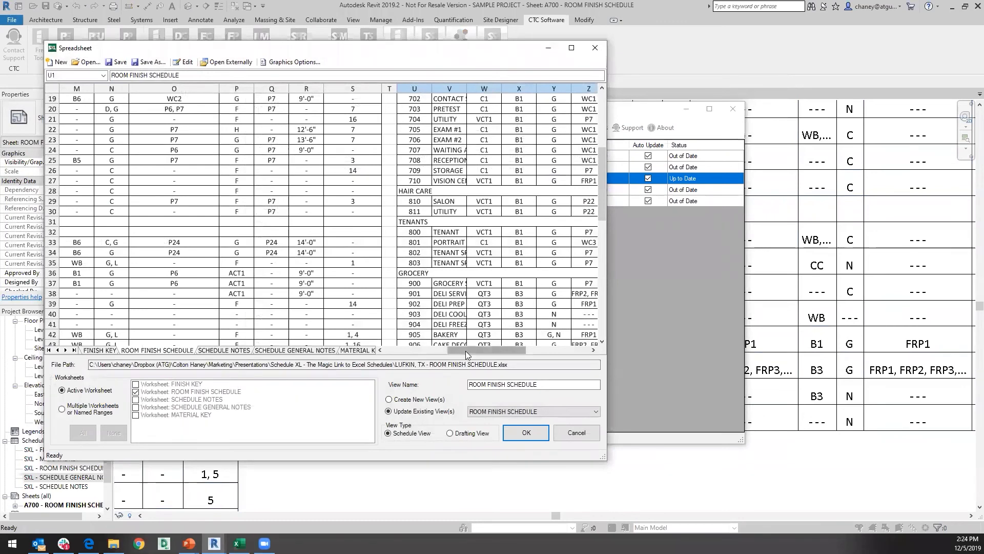
- Widen the second ROOM NAME column, V, enough to fit PLUMBING MECHANICAL ROOM in row 54
left_click_drag(466, 351, 486, 350)
scroll(265, 189, "up", 6)
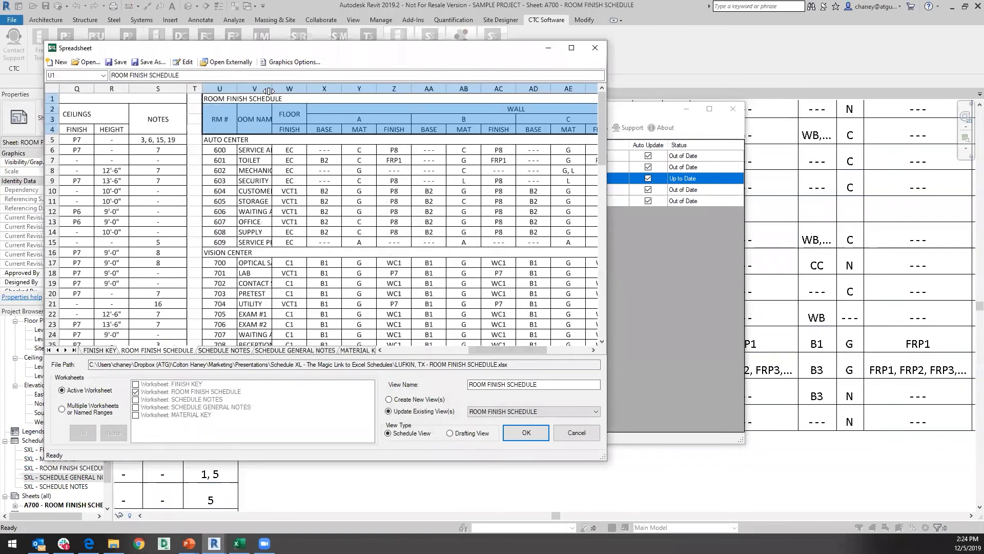
left_click_drag(326, 90, 326, 90)
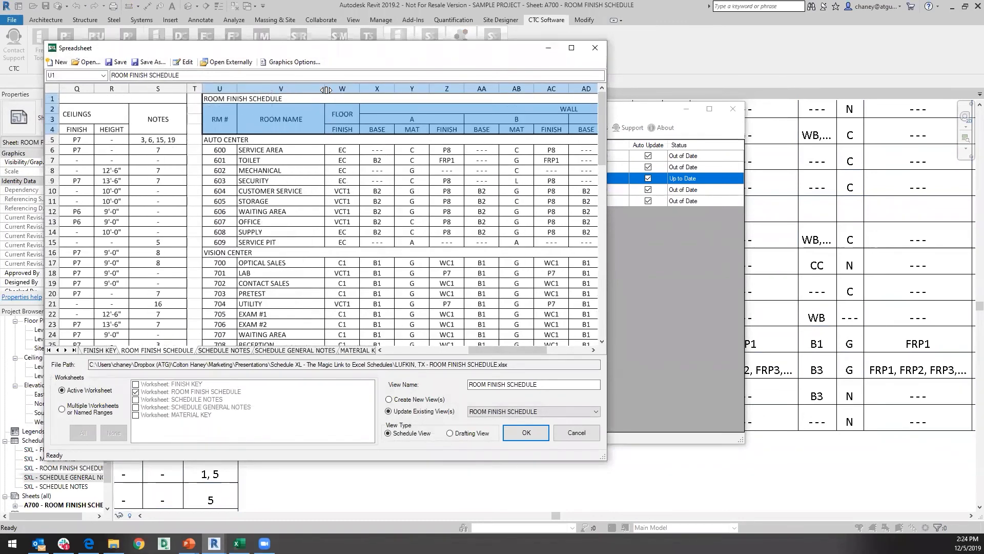
scroll(335, 220, "down", 14)
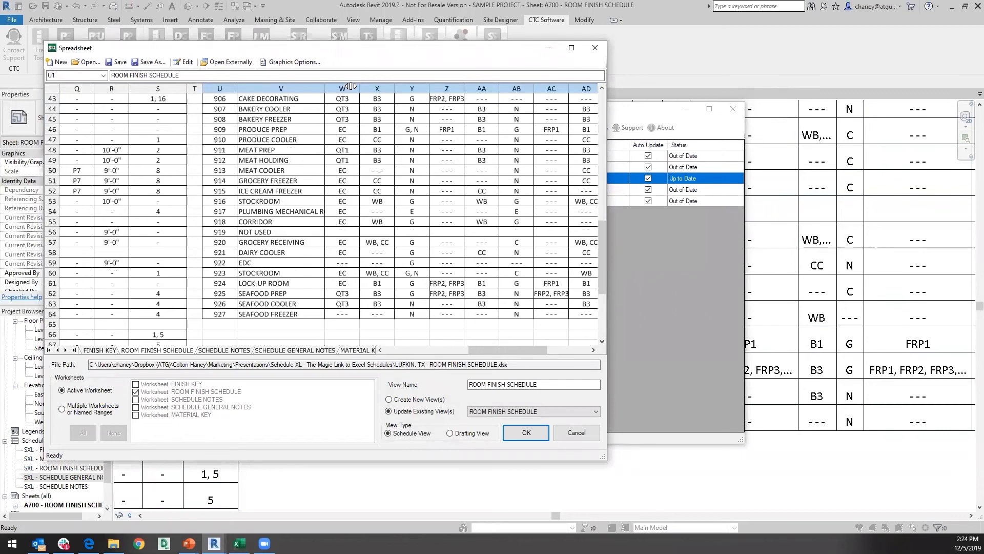
left_click_drag(351, 86, 351, 86)
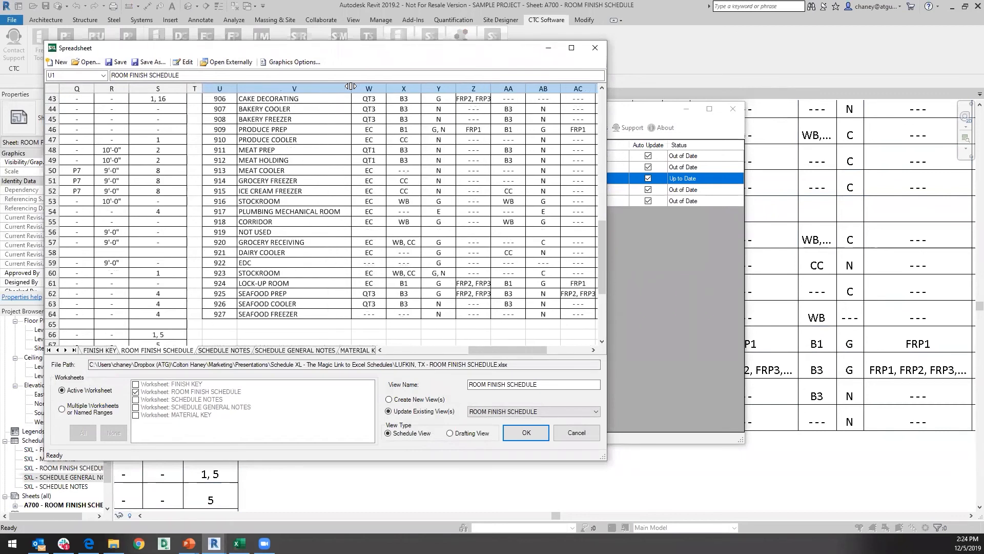
- Try to save the spreadsheet changes to the original workbook and update the existing ROOM FINISH SCHEDULE view
left_click(523, 443)
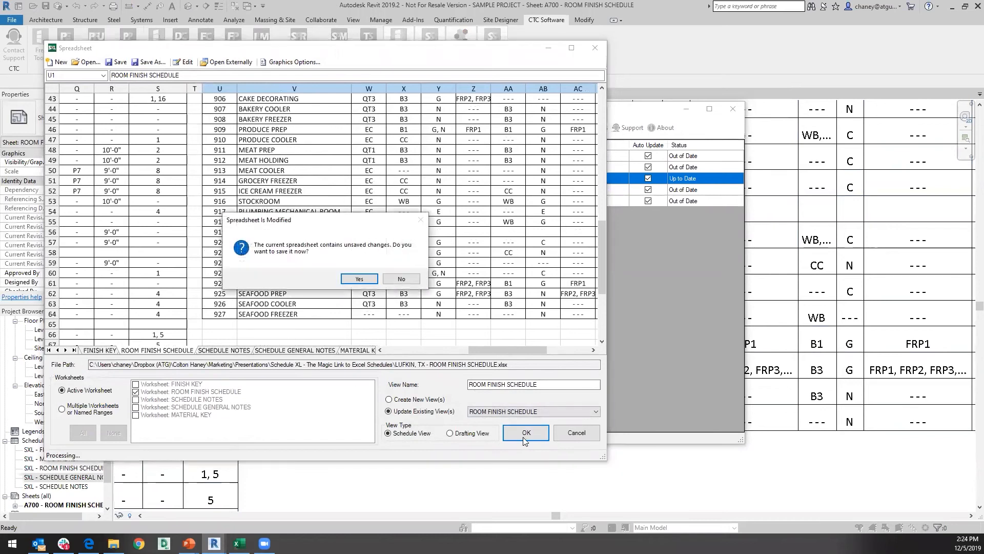
left_click(361, 279)
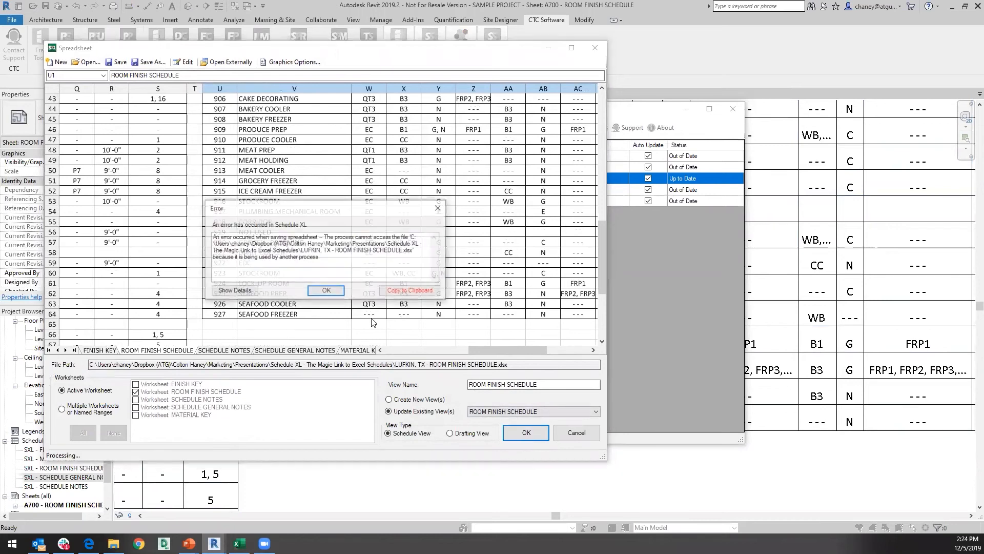
left_click(327, 291)
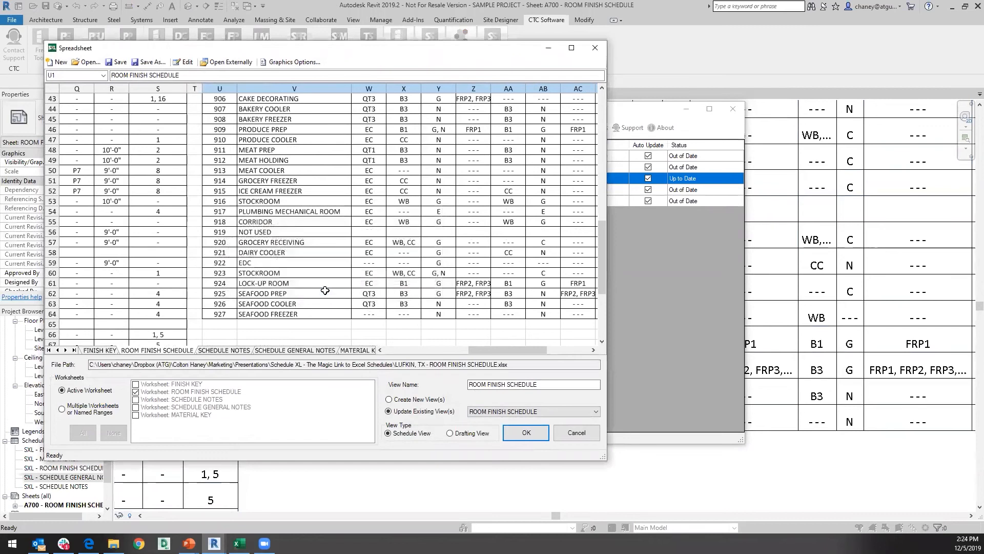
left_click(523, 434)
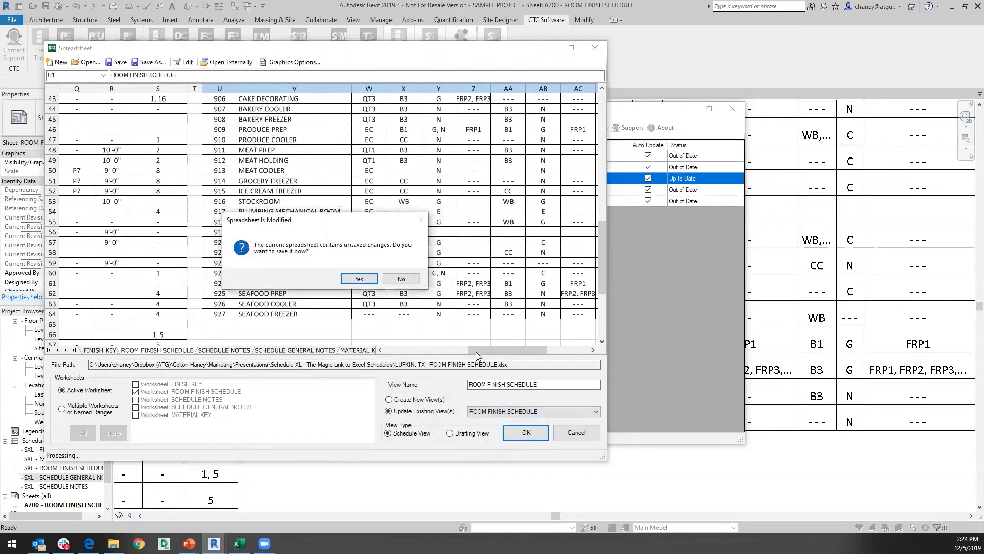
left_click(352, 280)
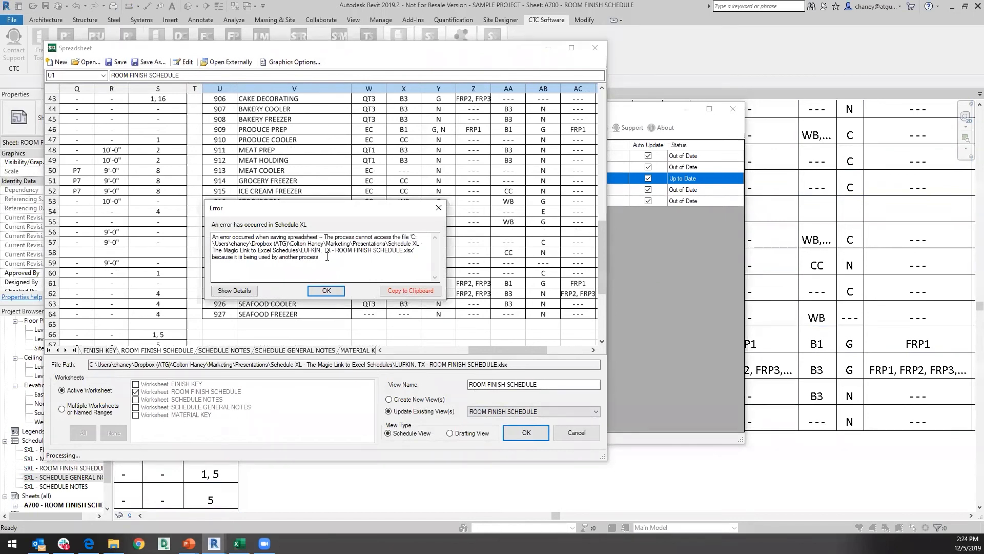
left_click(326, 290)
scroll(413, 280, "up", 9)
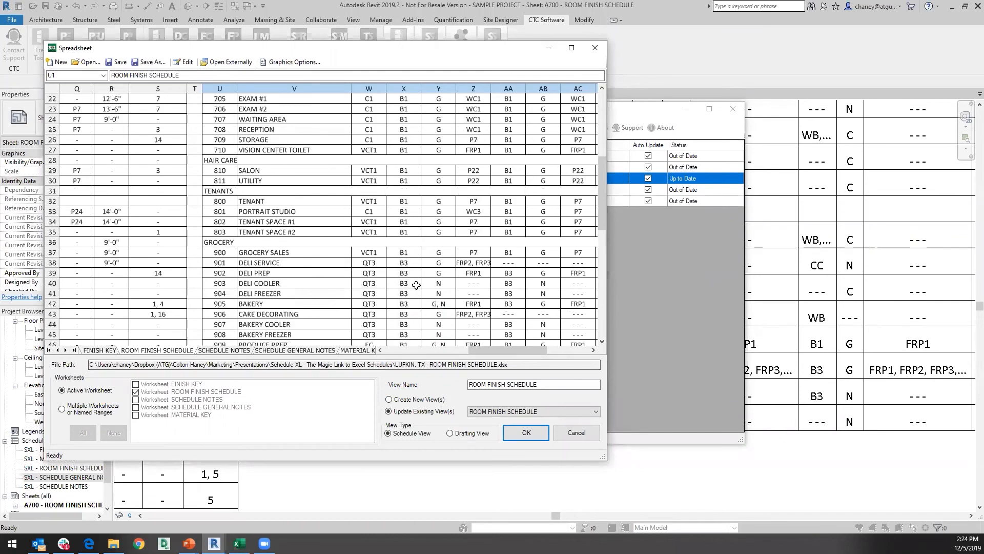
scroll(413, 278, "up", 12)
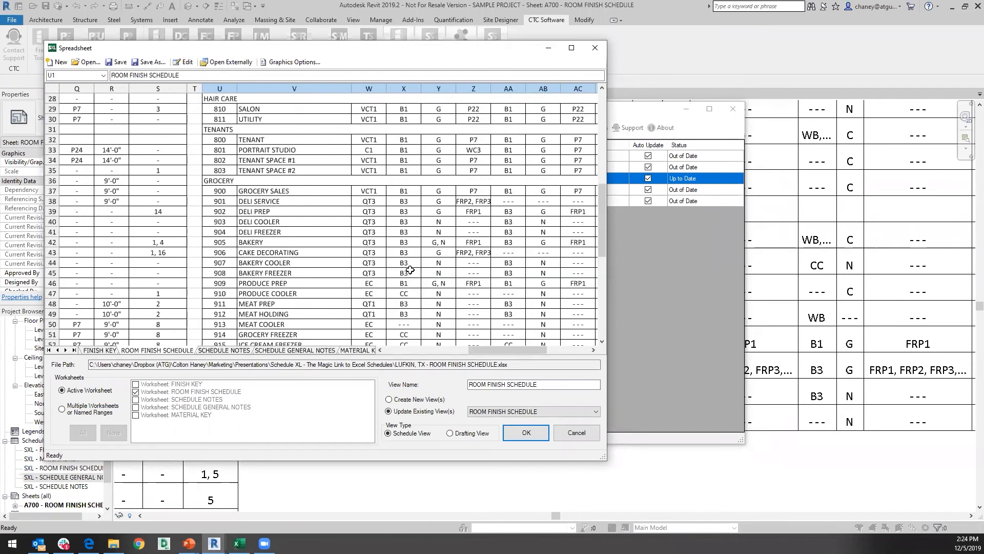
scroll(458, 261, "up", 5)
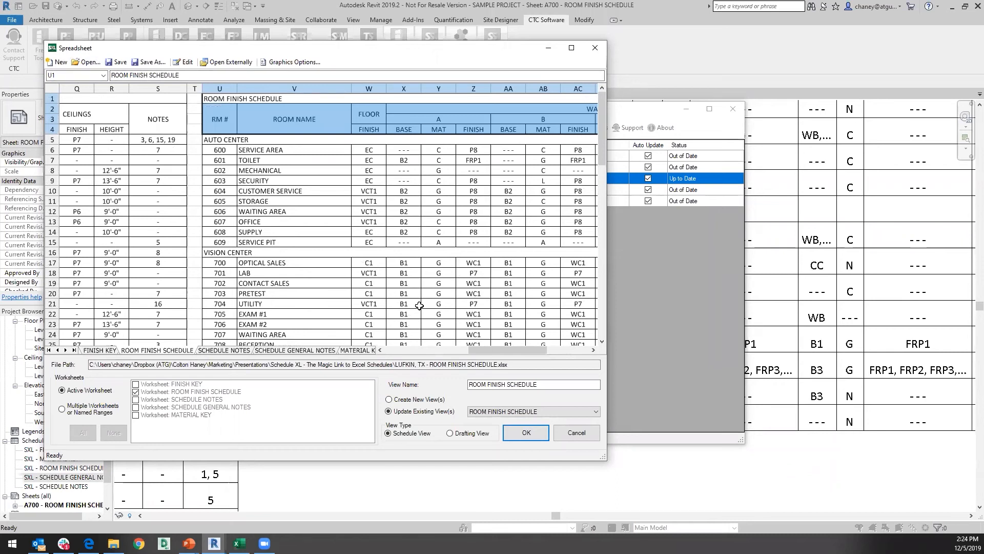
scroll(420, 306, "down", 15)
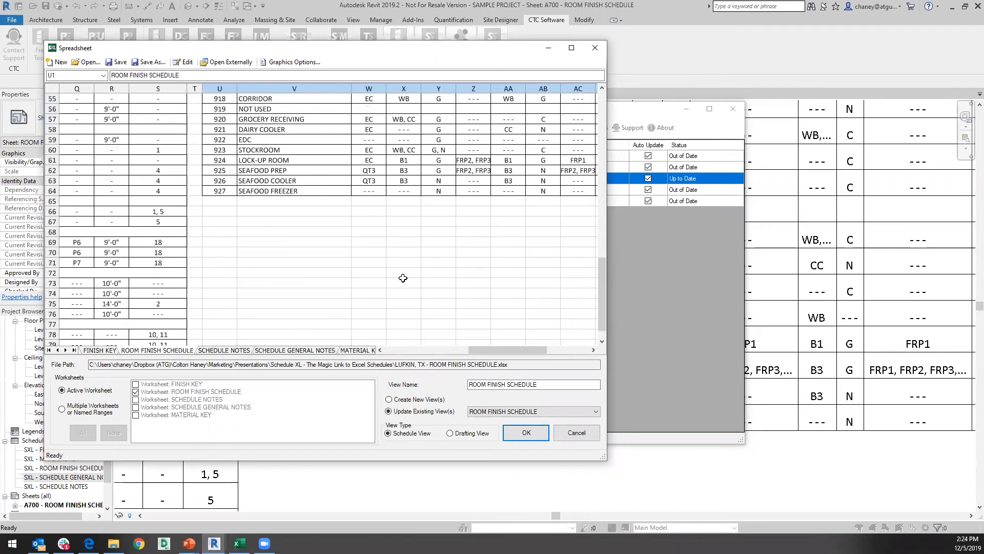
scroll(403, 277, "up", 15)
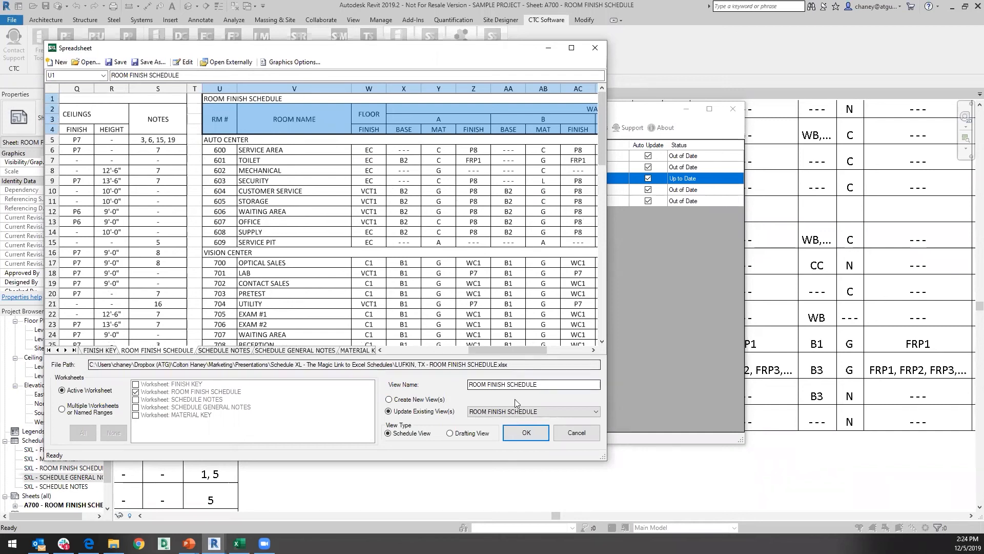
left_click(521, 439)
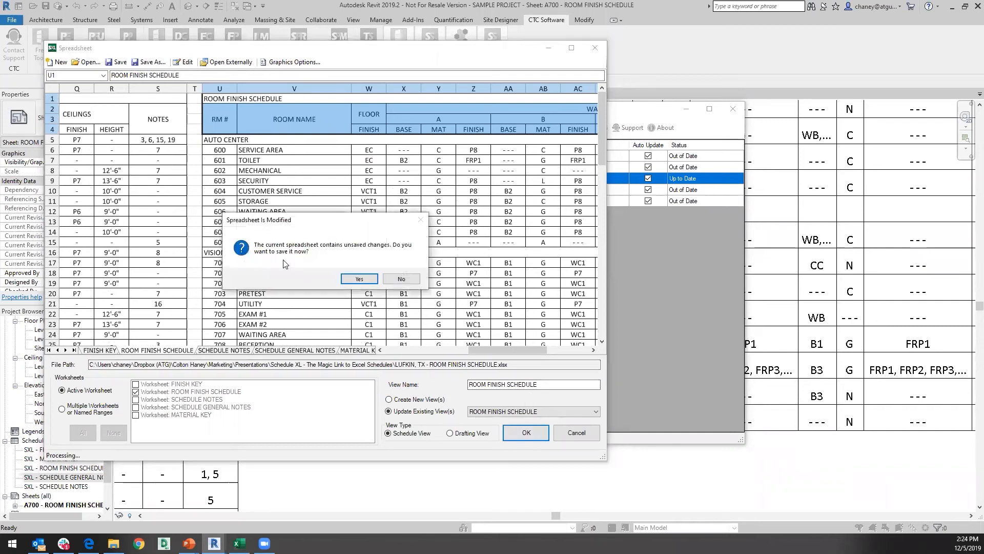
left_click(358, 279)
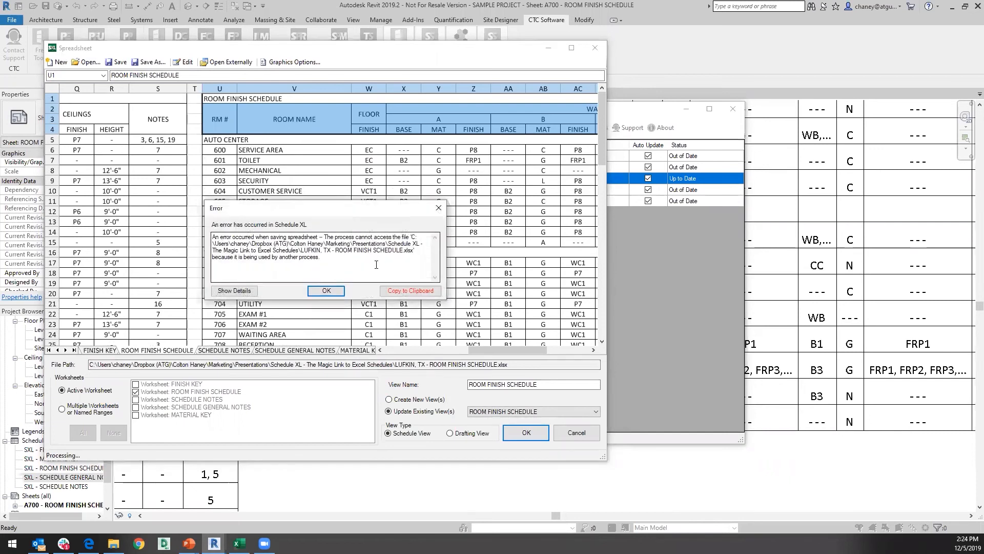
left_click(326, 290)
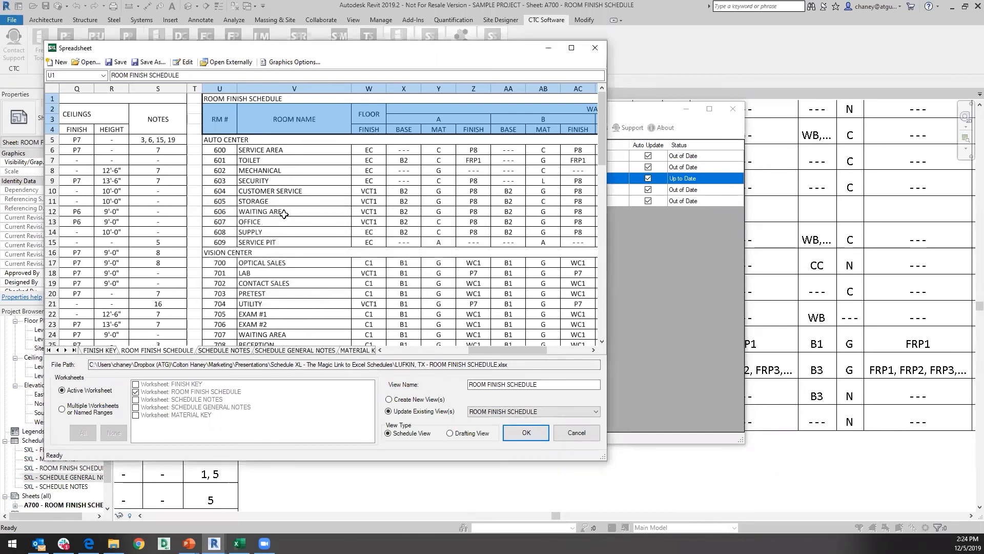
- Save the spreadsheet as a new workbook, LUFKIN, TX - ROOM FINISH SCHEDULE (2 pieces), and update the existing ROOM FINISH SCHEDULE view from it
left_click(138, 62)
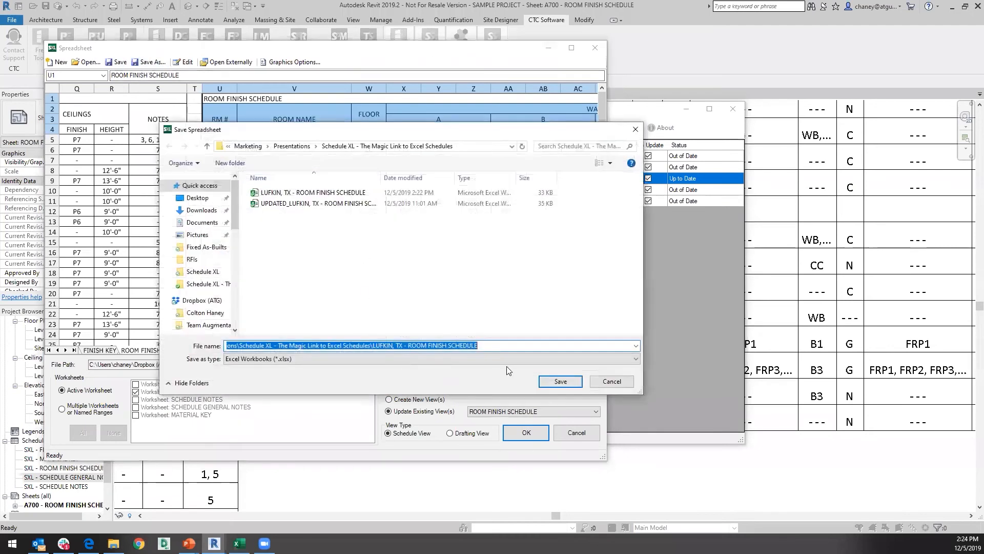
left_click(497, 342)
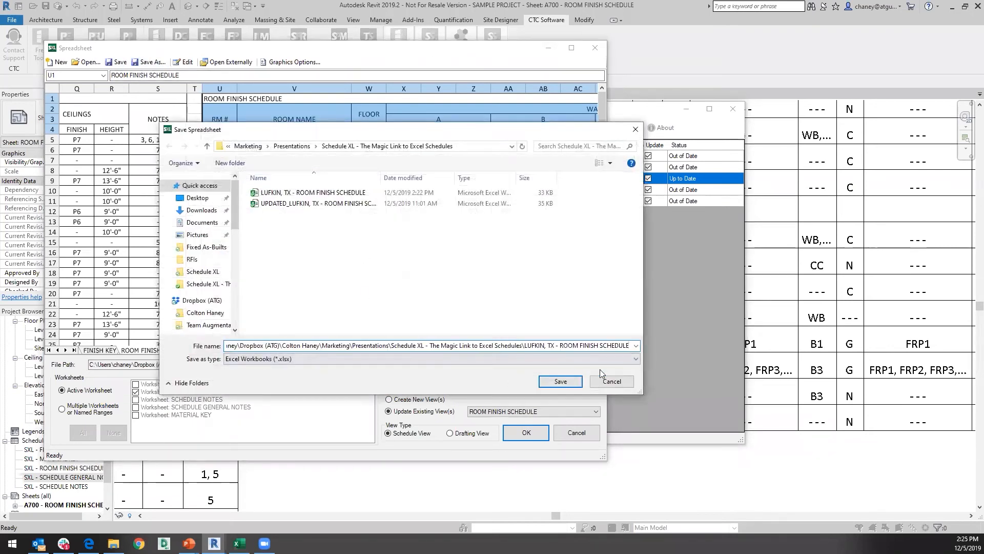
key("BackSpace")
key("BackSpace")
key("BackSpace")
key("BackSpace")
key("BackSpace")
key("BackSpace")
key("BackSpace")
key("BackSpace")
key("BackSpace")
key("BackSpace")
key("BackSpace")
key("BackSpace")
key("BackSpace")
key("BackSpace")
key("BackSpace")
key("BackSpace")
key("BackSpace")
key("BackSpace")
key("BackSpace")
key("BackSpace")
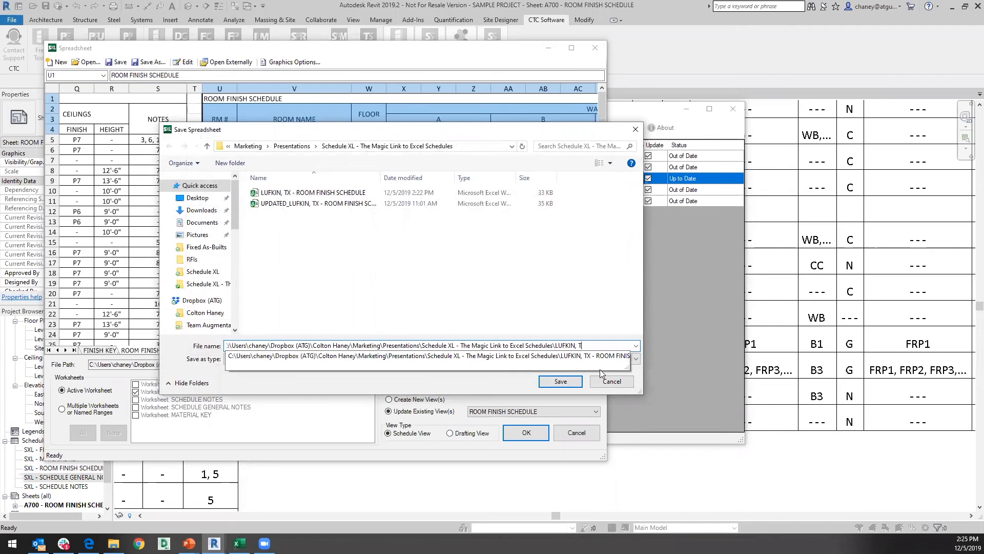
key("BackSpace")
key("BackSpace")
key("BackSpace")
key("BackSpace")
key("BackSpace")
key("BackSpace")
key("BackSpace")
key("BackSpace")
key("BackSpace")
key("BackSpace")
key("BackSpace")
key("BackSpace")
key("BackSpace")
key("BackSpace")
key("BackSpace")
key("BackSpace")
key("BackSpace")
key("BackSpace")
key("BackSpace")
key("BackSpace")
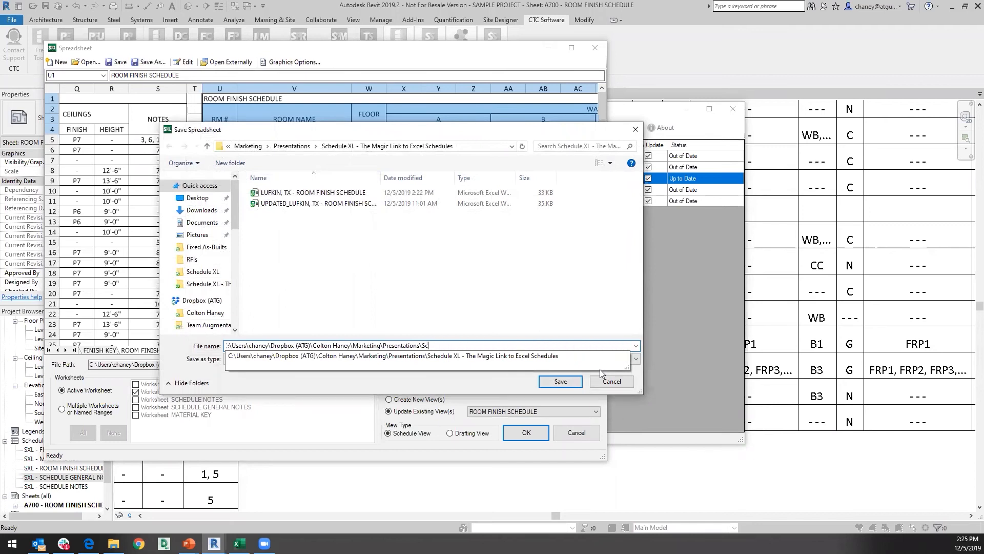
key("BackSpace")
key("BackSpace")
key("BackSpace")
key("BackSpace")
key("BackSpace")
key("BackSpace")
key("BackSpace")
key("BackSpace")
key("BackSpace")
key("BackSpace")
key("BackSpace")
key("BackSpace")
key("BackSpace")
key("BackSpace")
key("BackSpace")
key("BackSpace")
key("BackSpace")
key("BackSpace")
key("BackSpace")
key("BackSpace")
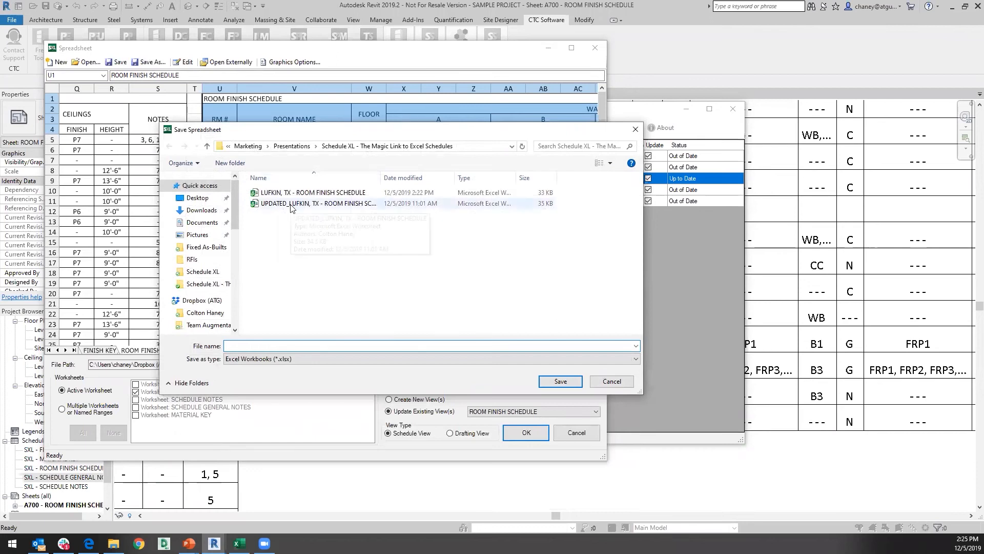
left_click(318, 192)
left_click(347, 349)
key("ctrl+a")
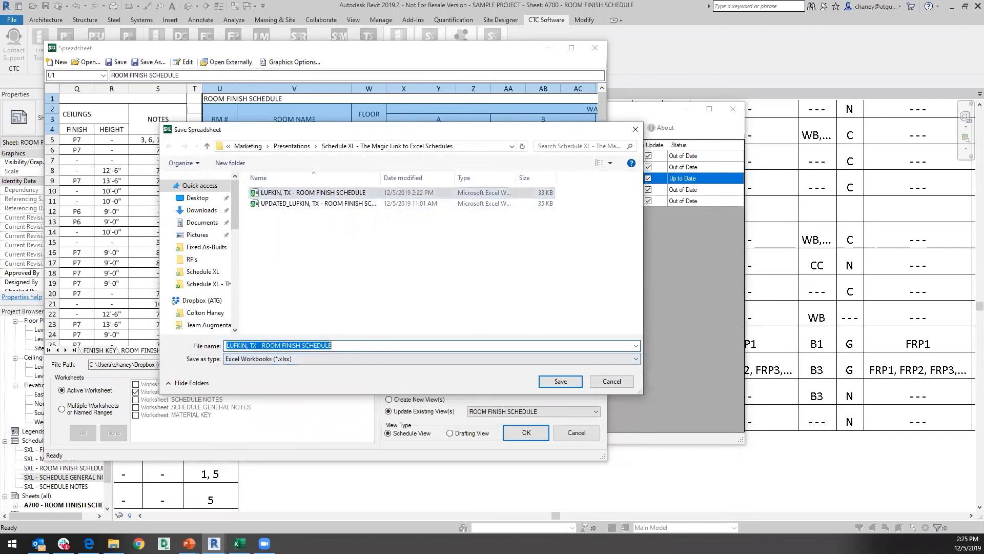
key("BackSpace")
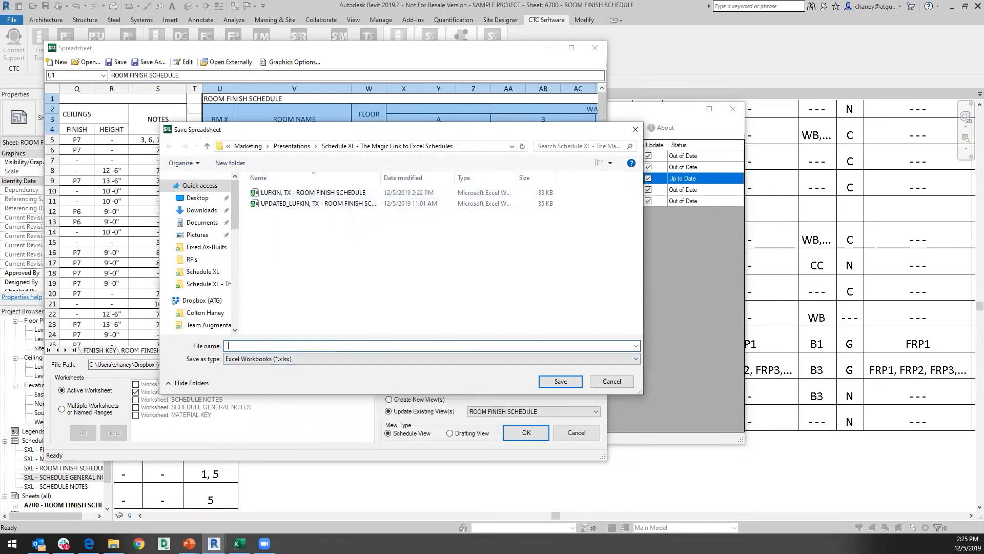
left_click(318, 192)
left_click(360, 352)
left_click(360, 351)
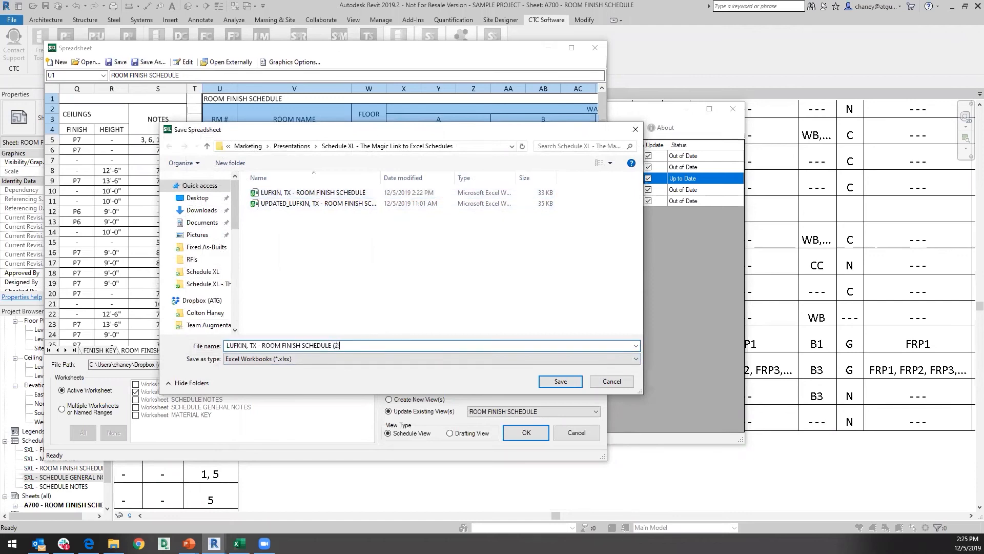
type("(2 pieces)")
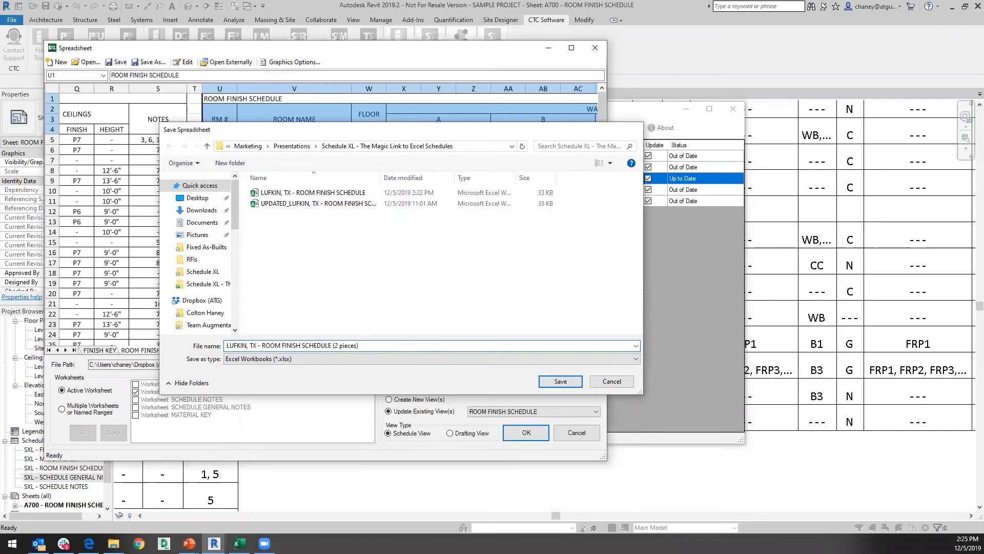
key("Return")
left_click(523, 437)
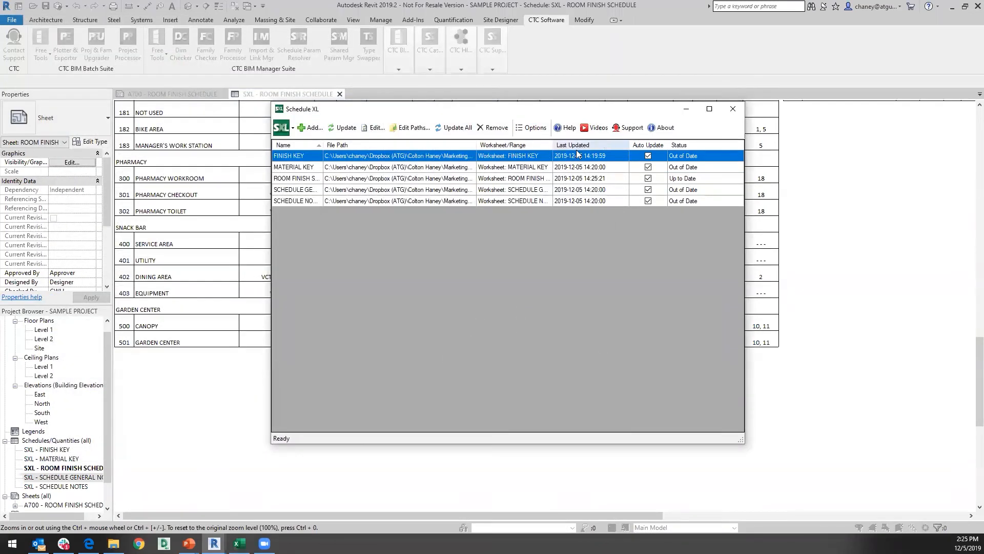
left_click(733, 110)
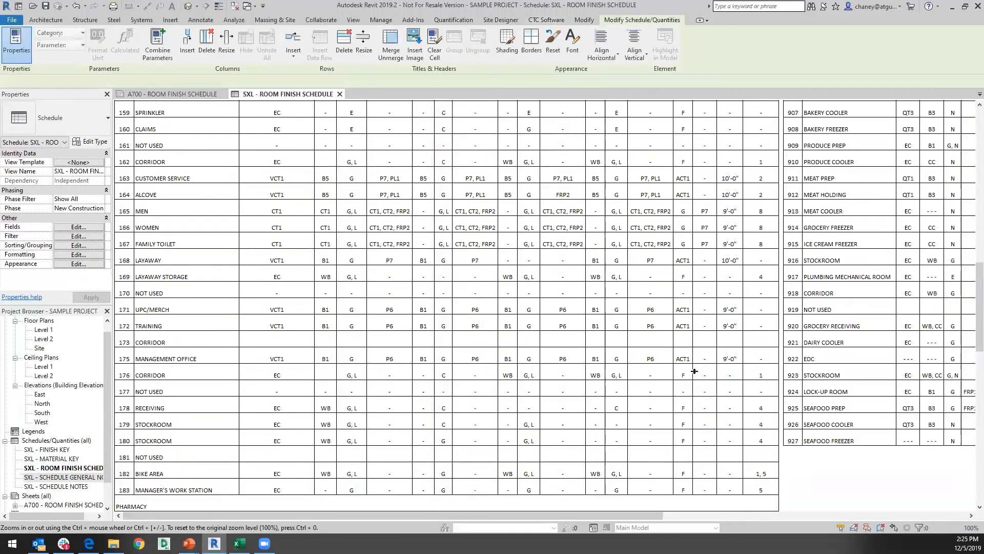
- Examine both side-by-side halves of the updated ROOM FINISH SCHEDULE view, including the room names and the last rows
left_click_drag(493, 515, 667, 515)
scroll(624, 378, "up", 10)
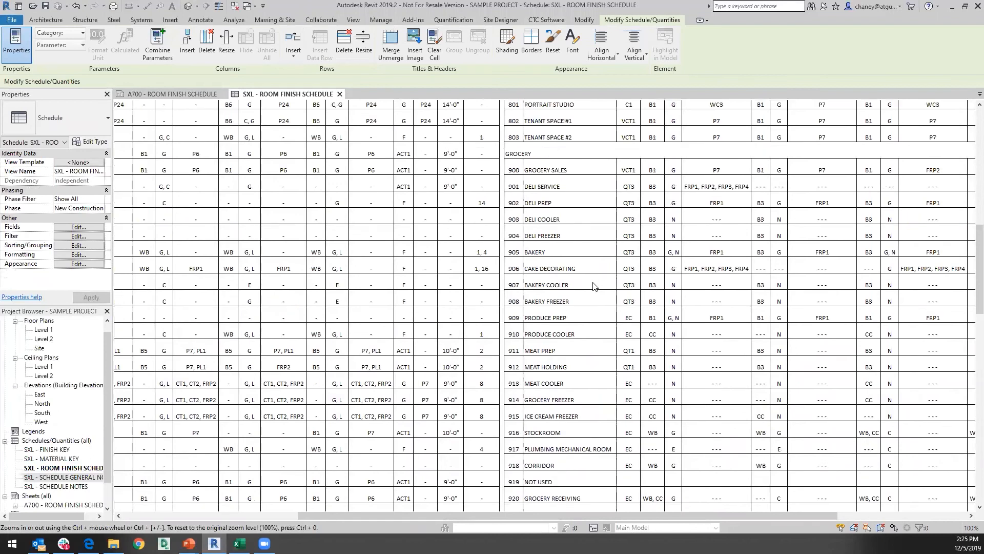
scroll(598, 300, "up", 10)
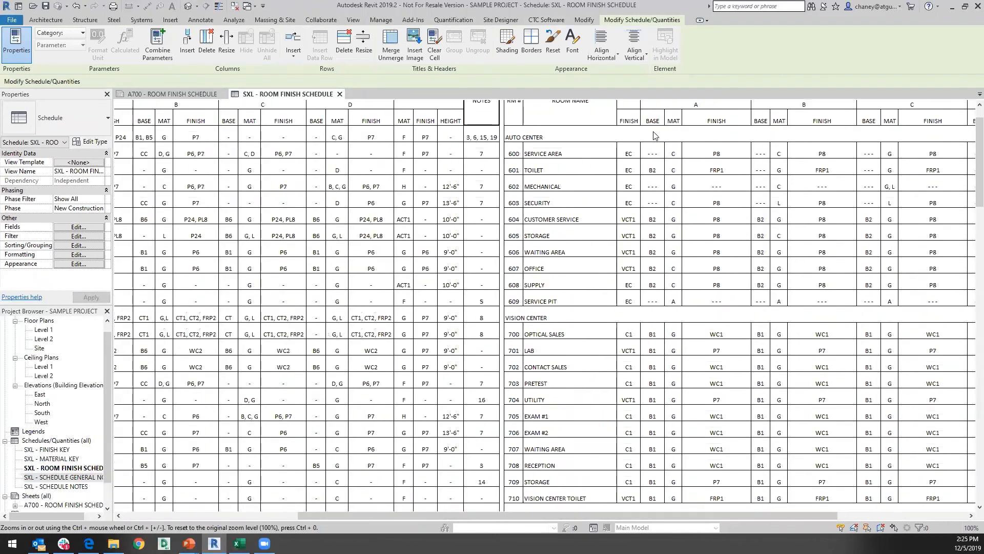
scroll(709, 470, "down", 20)
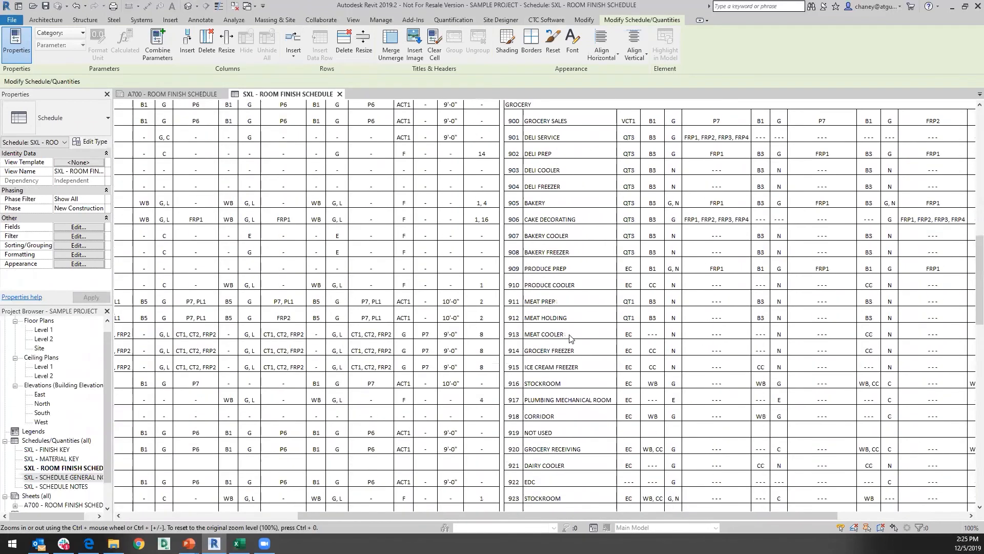
scroll(582, 339, "down", 3)
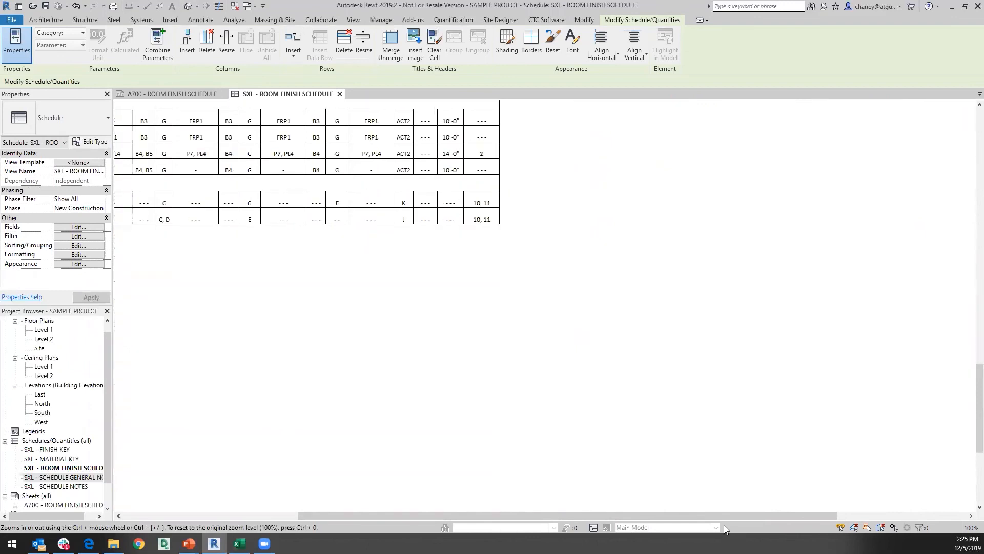
left_click_drag(549, 516, 374, 516)
scroll(339, 400, "up", 8)
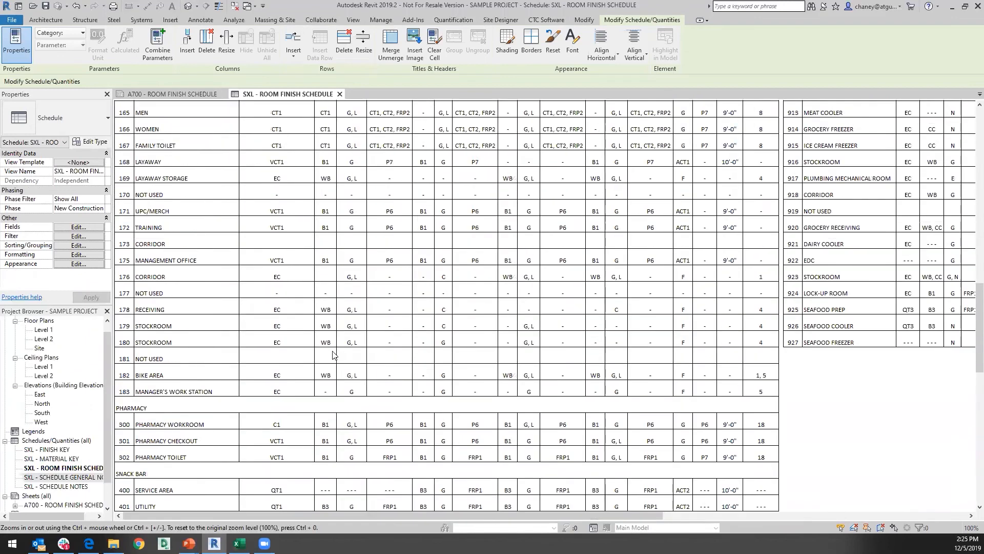
scroll(336, 367, "up", 20)
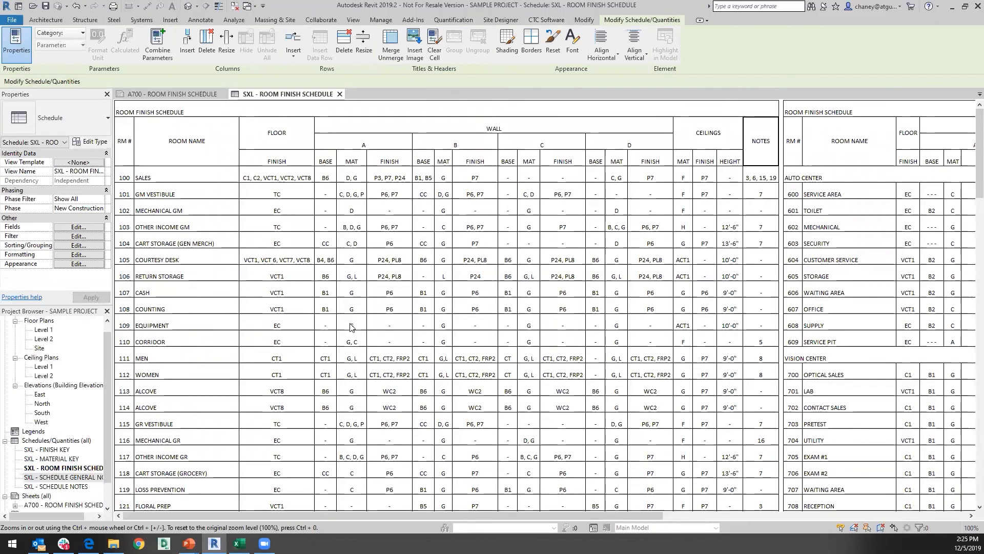
scroll(351, 327, "down", 5)
scroll(348, 328, "down", 15)
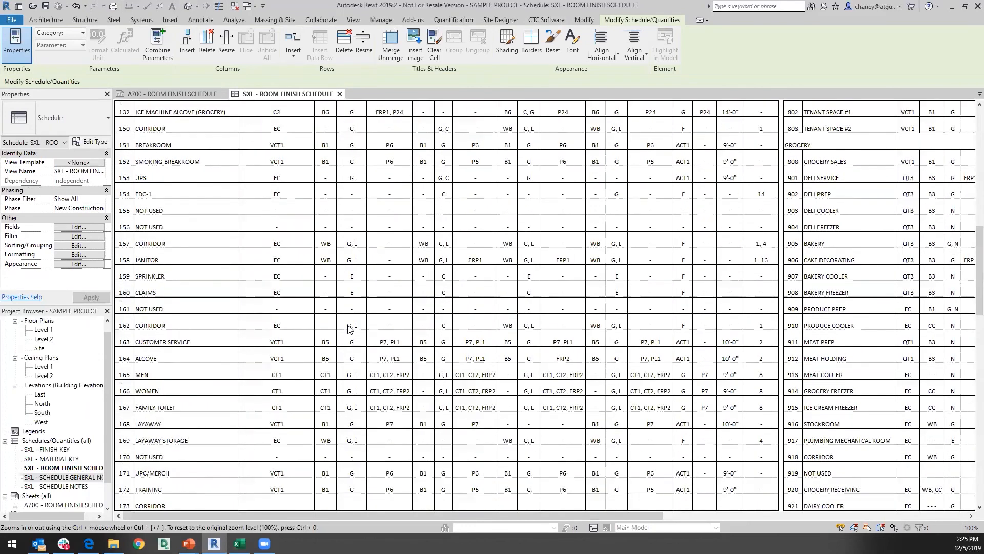
scroll(348, 328, "down", 2)
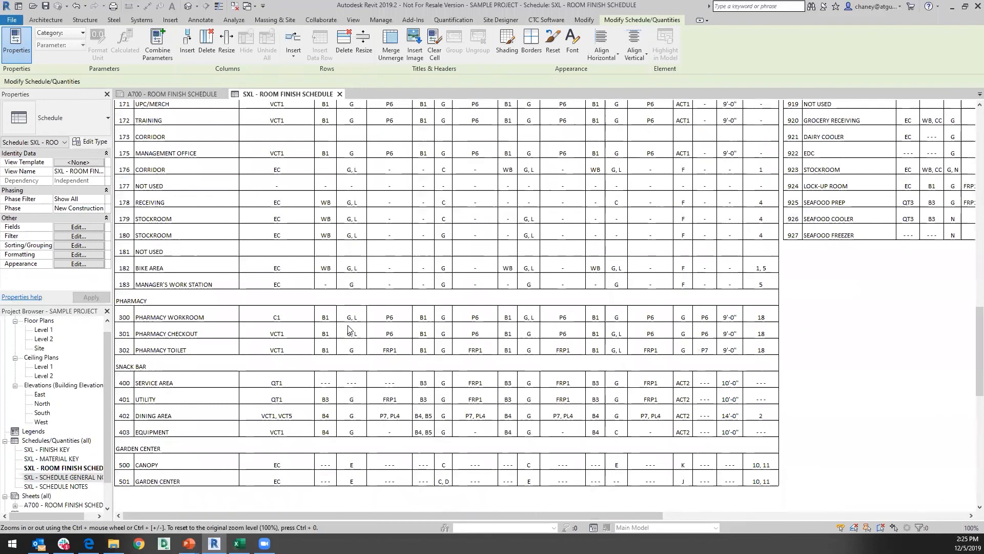
scroll(348, 328, "up", 18)
scroll(348, 328, "up", 3)
scroll(348, 328, "down", 9)
scroll(639, 335, "up", 2)
left_click_drag(660, 517, 821, 516)
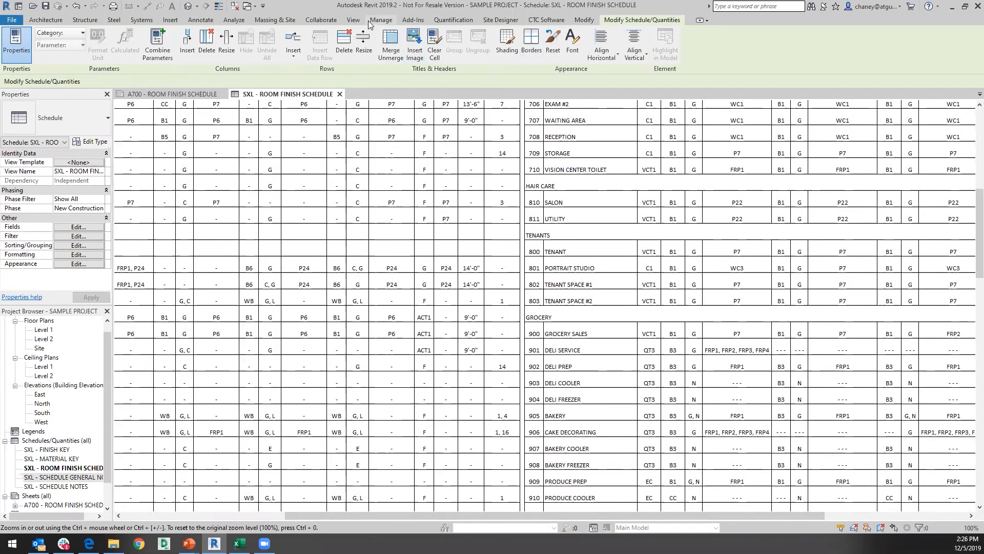
- Point the Schedule XL ROOM FINISH SCHEDULE link to the spreadsheet UPDATED_LUFKIN, TX - ROOM FINISH SCHEDULE and accept the path change
left_click(547, 19)
left_click(399, 54)
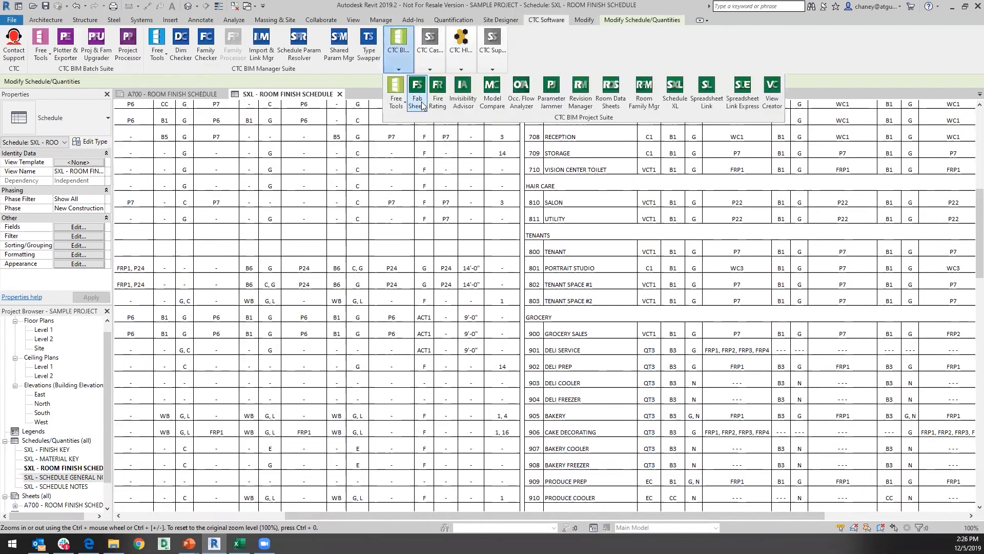
left_click(675, 94)
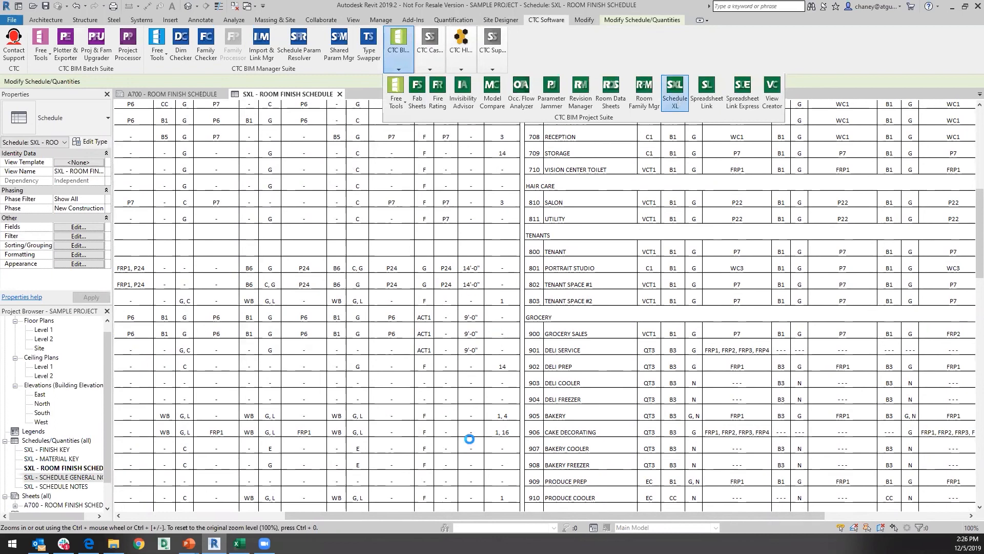
left_click(290, 179)
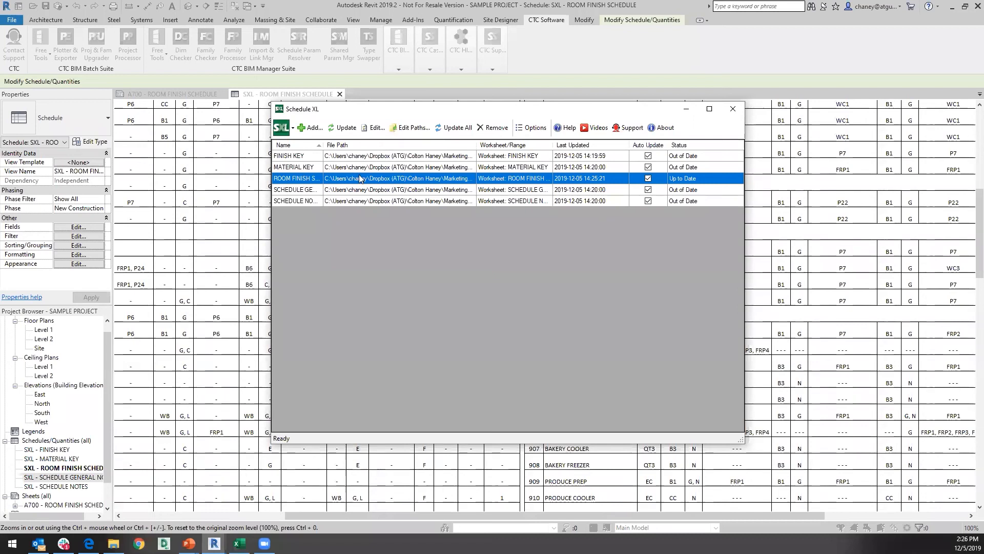
right_click(308, 180)
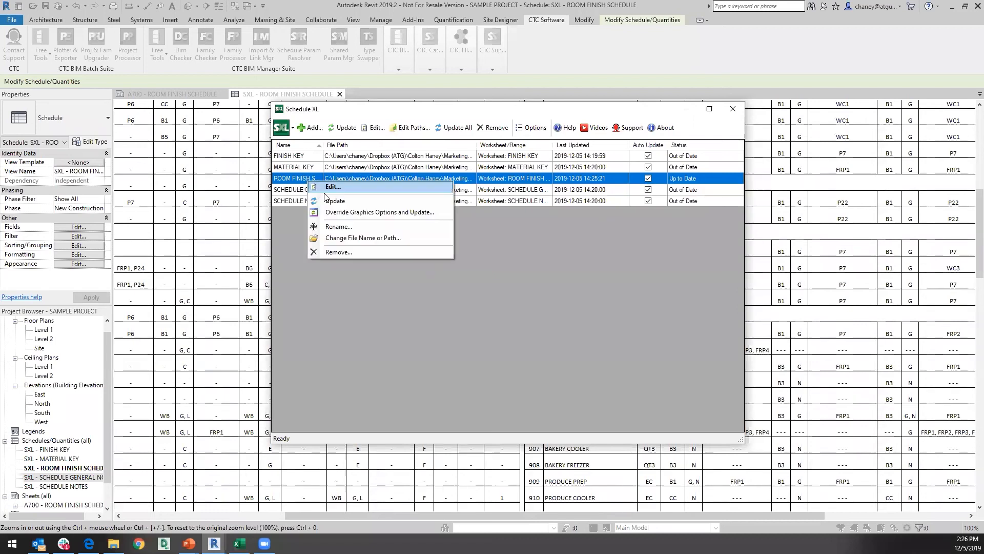
left_click(352, 238)
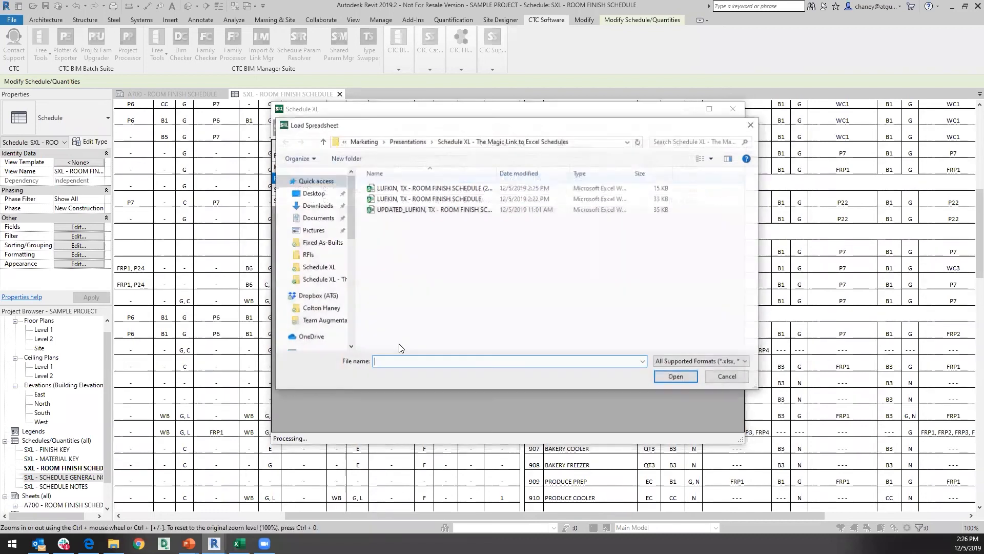
left_click(404, 210)
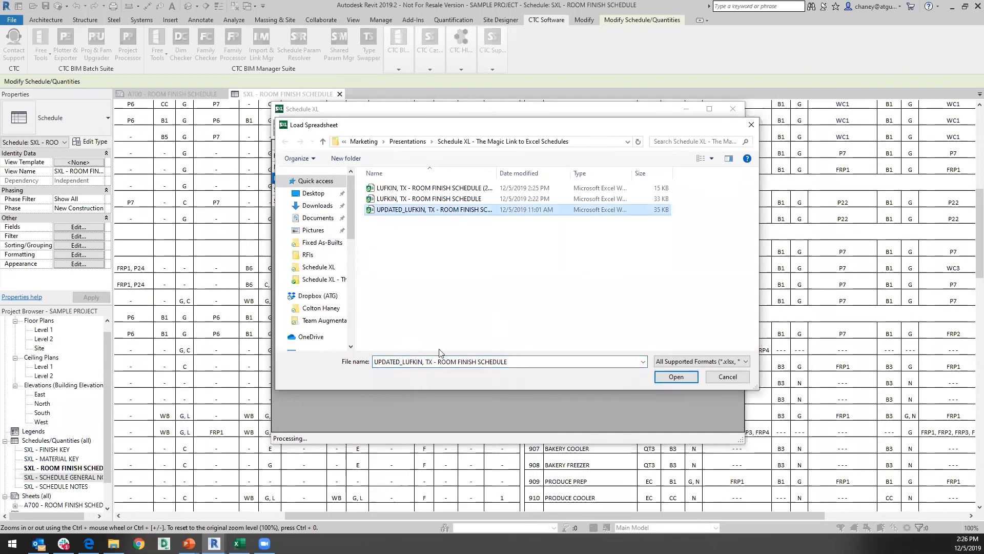
left_click(673, 379)
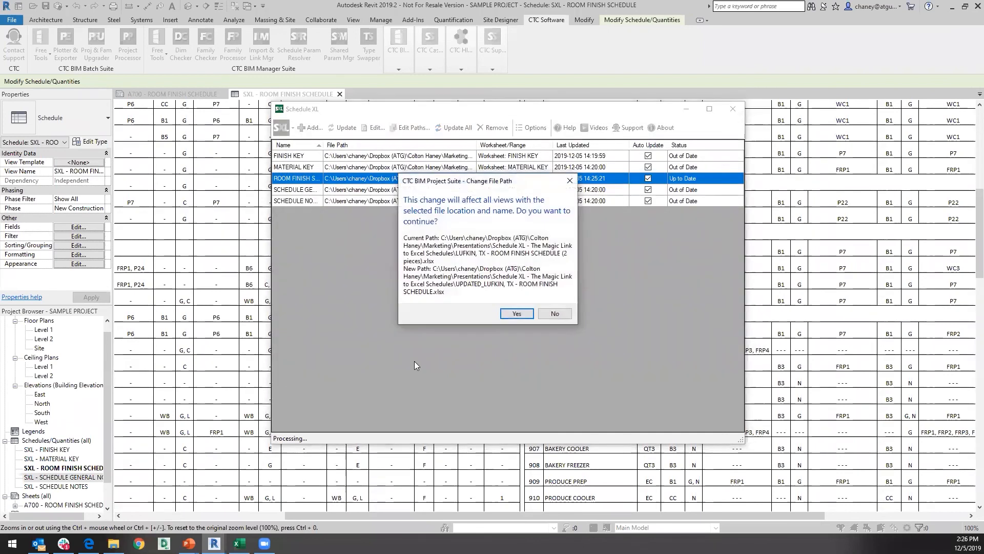
left_click(521, 313)
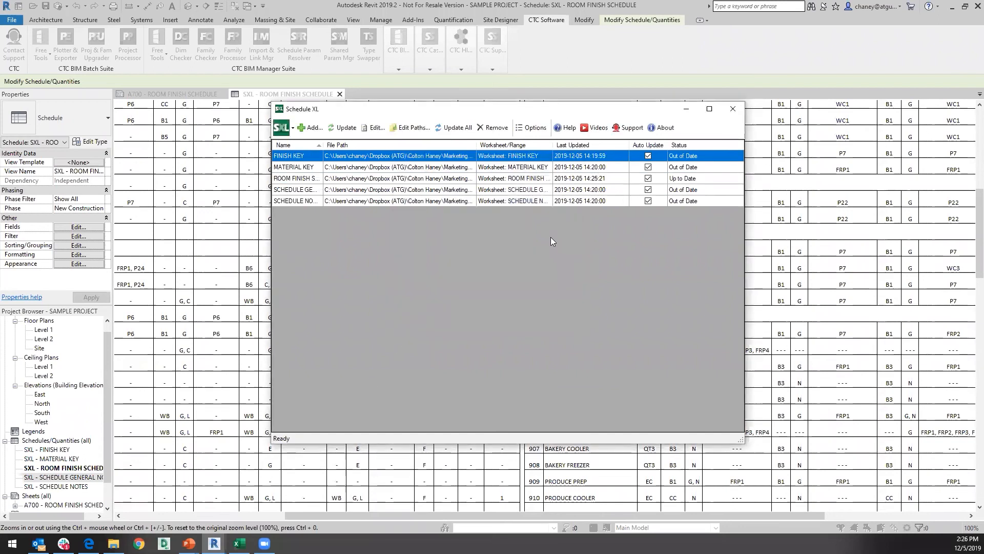
- Update the out-of-date FINISH KEY, MATERIAL KEY, SCHEDULE GENERAL NOTES and SCHEDULE NOTES links in Schedule XL
left_click(343, 128)
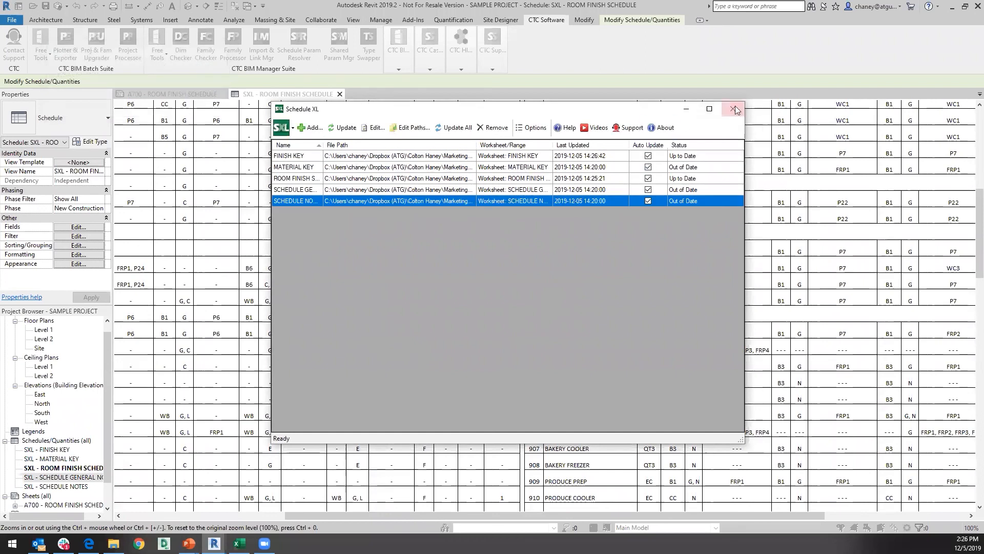
left_click(691, 167)
left_click(692, 190, "ctrl")
left_click(697, 201, "ctrl")
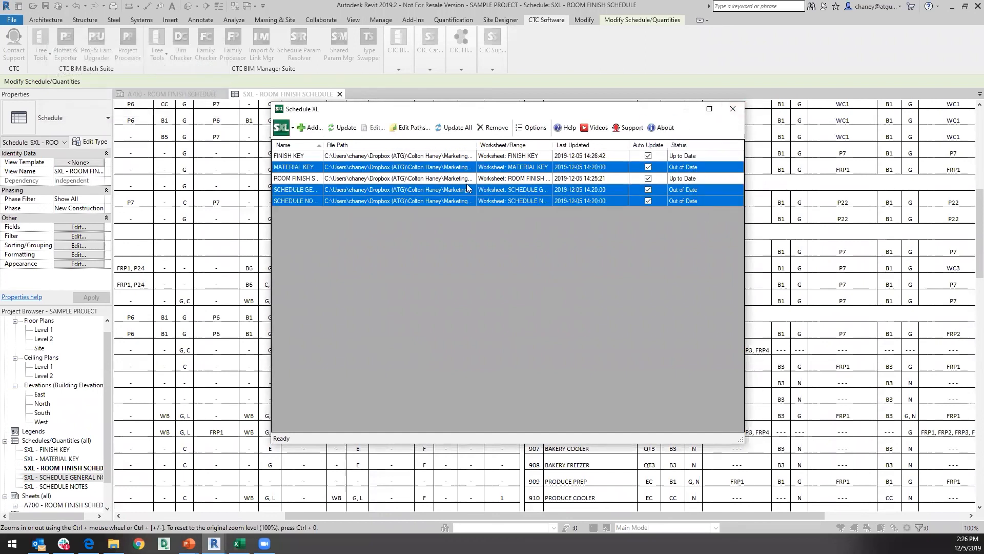
left_click(343, 128)
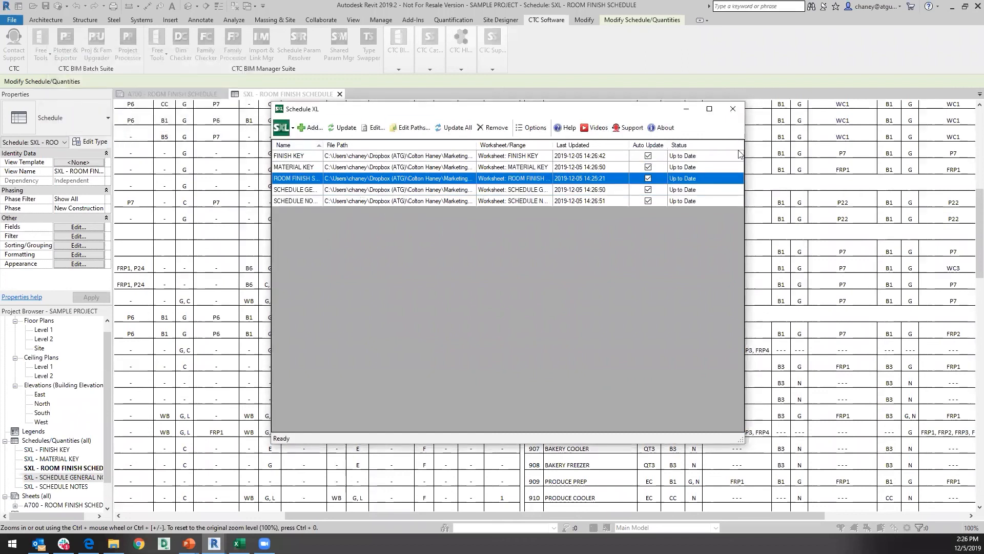
left_click(732, 110)
- Examine the ROOM FINISH SCHEDULE view for the spreadsheet's revised rows, open SCHEDULE GENERAL NOTES, and close the ROOM FINISH SCHEDULE view
scroll(746, 287, "down", 1)
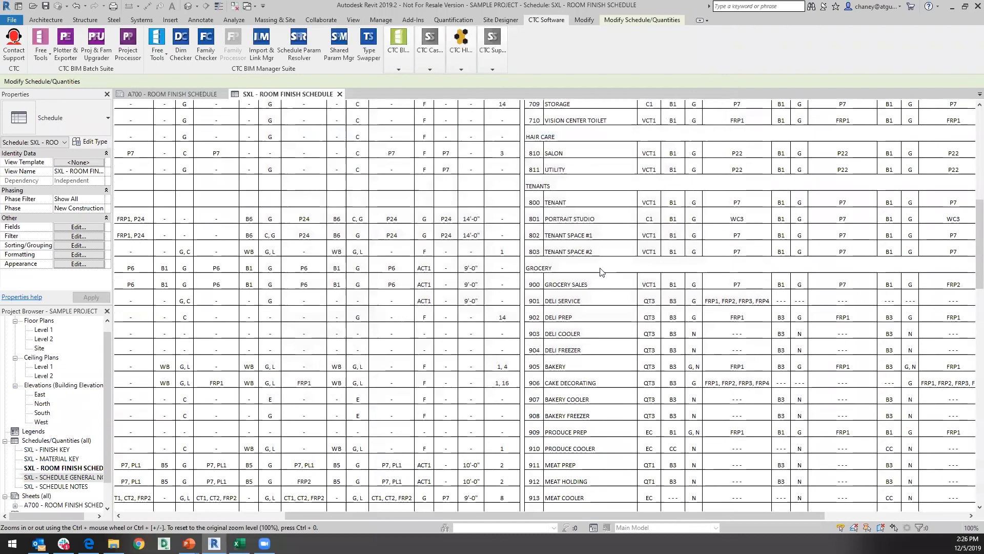
scroll(688, 298, "down", 2)
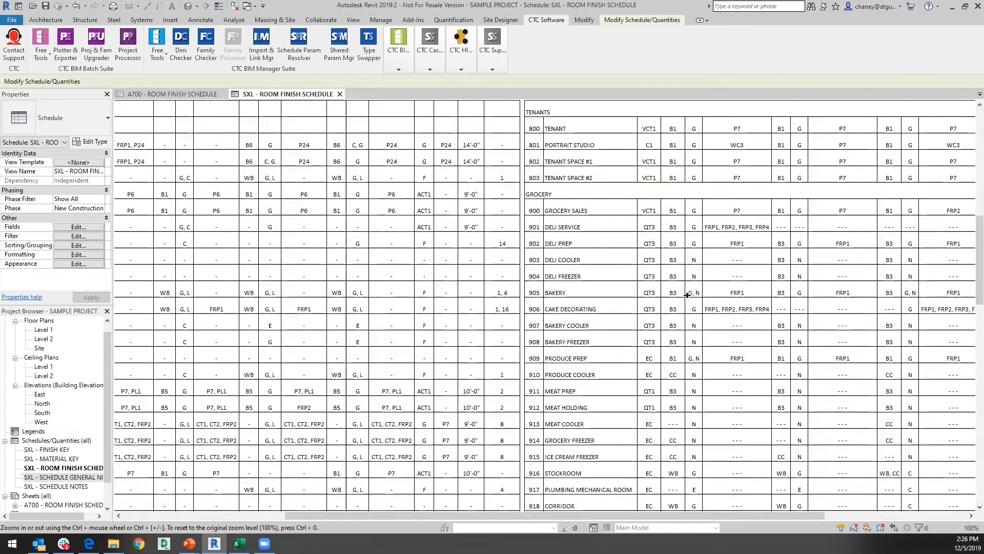
double_click(51, 477)
double_click(64, 468)
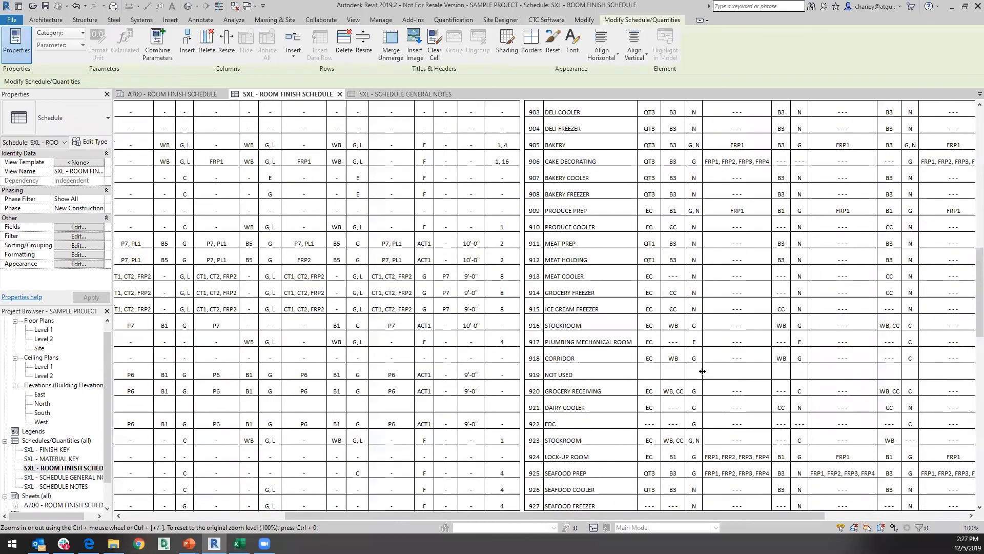
scroll(704, 371, "up", 5)
scroll(708, 370, "up", 15)
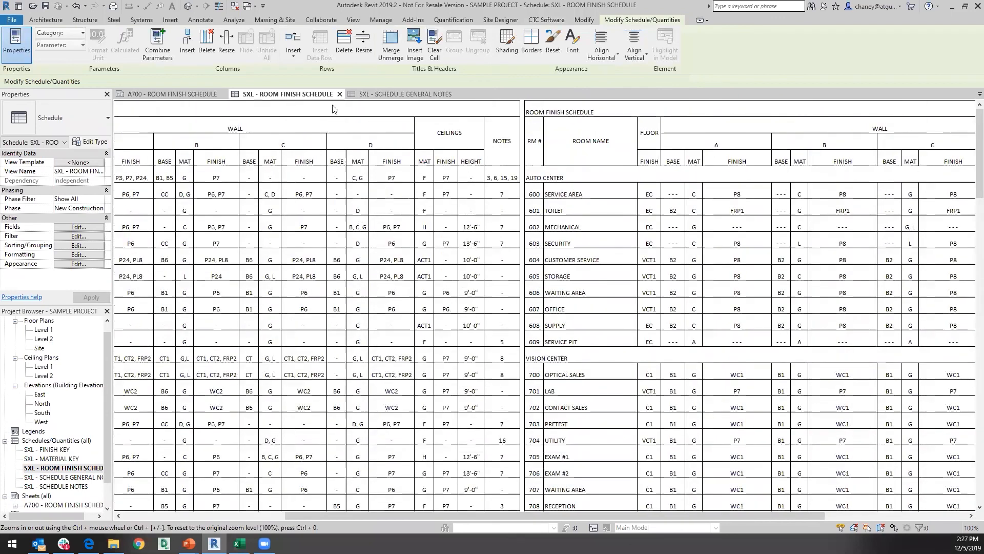
left_click(340, 94)
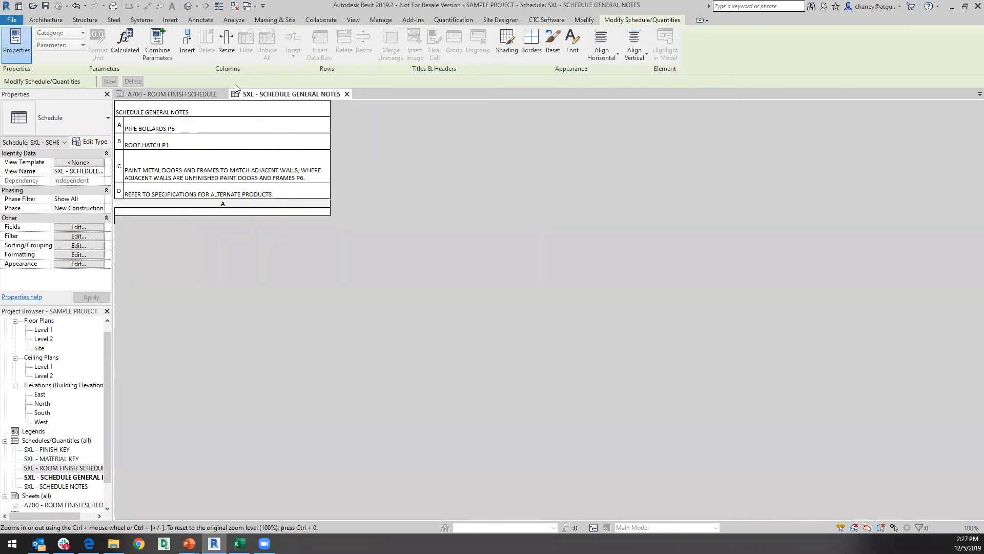
- From sheet A700, reselect UPDATED_LUFKIN, TX - ROOM FINISH SCHEDULE as the ROOM FINISH SCHEDULE source and update that view
left_click(199, 96)
left_click(402, 62)
left_click(666, 106)
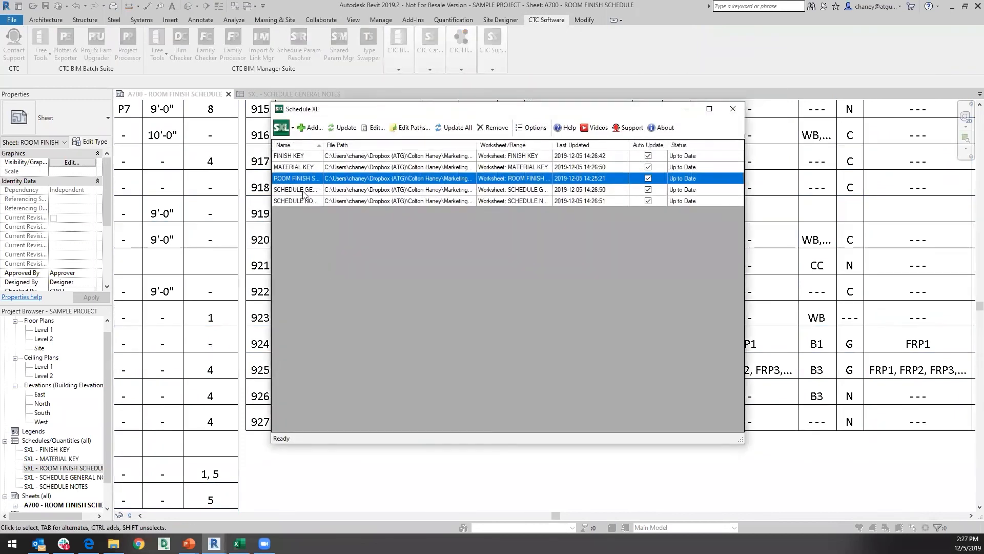
right_click(299, 182)
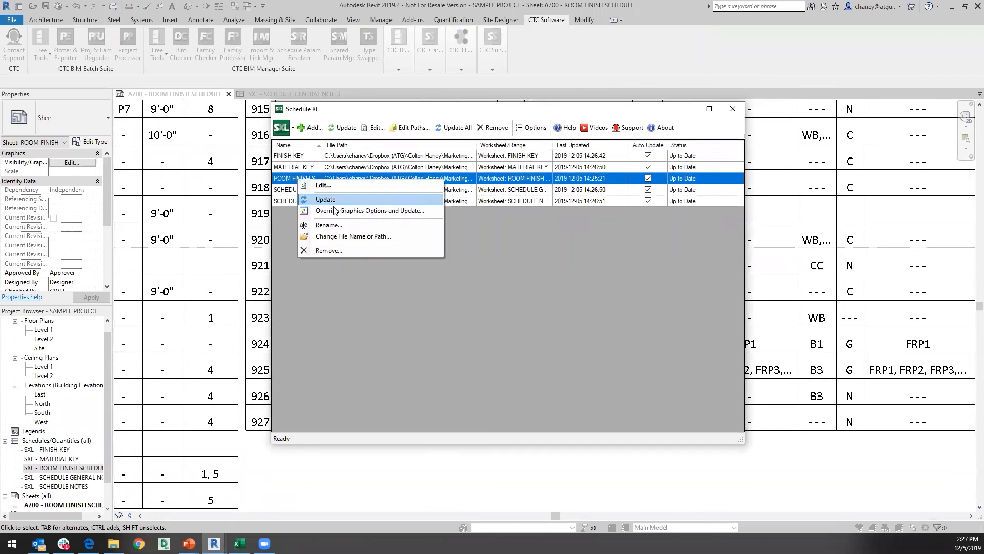
left_click(341, 237)
left_click(435, 209)
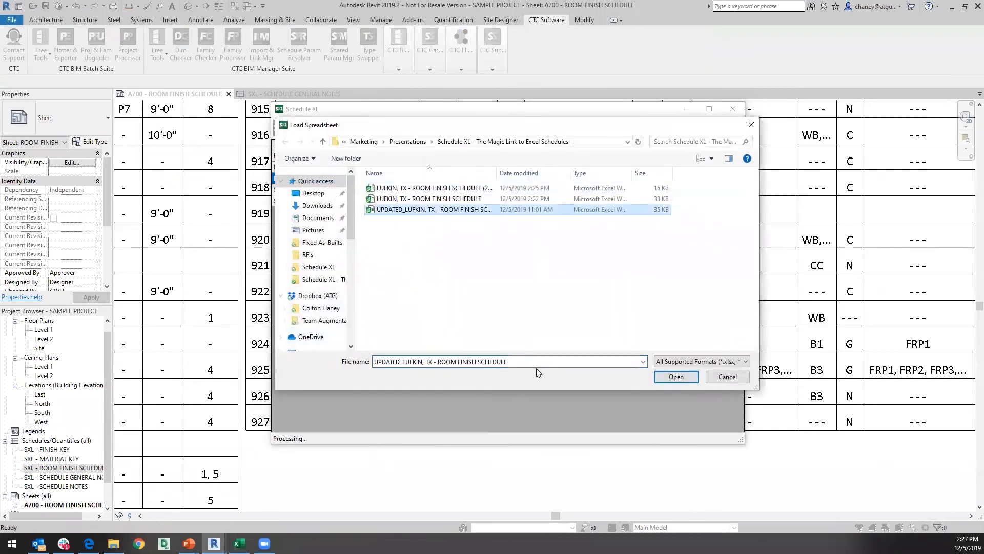
left_click(676, 377)
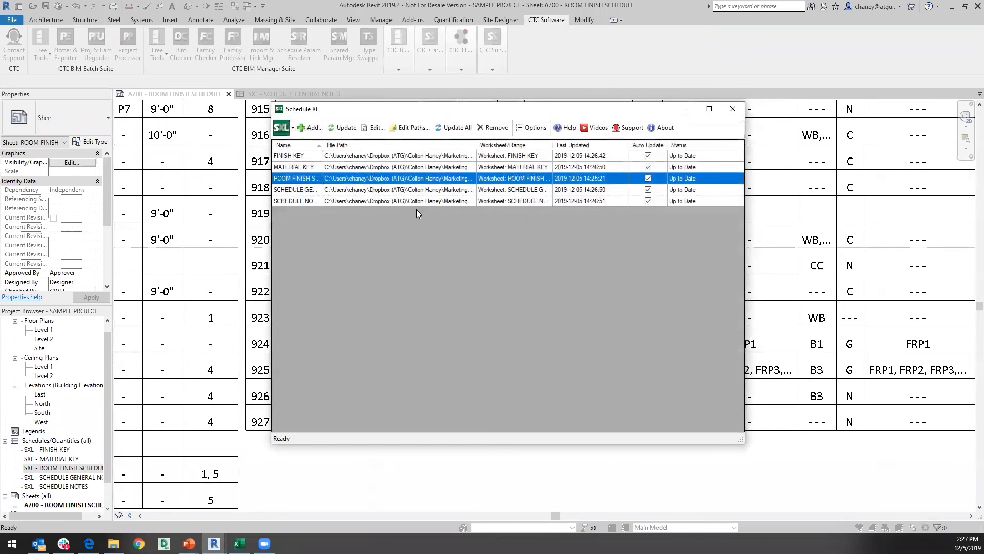
left_click(342, 128)
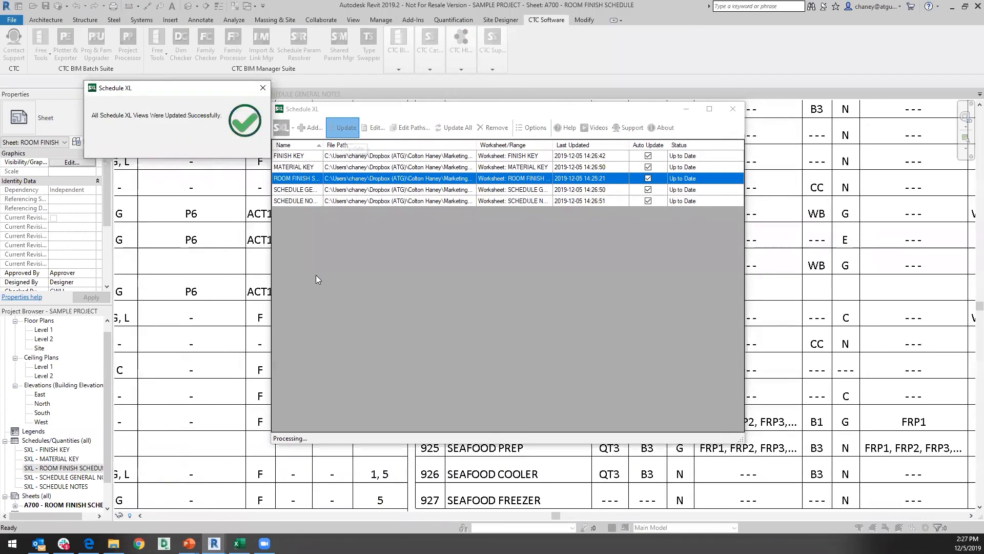
left_click(262, 88)
left_click(734, 112)
- Examine the updated room finish schedule on sheet A700, including the Wilson Bank, Hair Care, Tenants and Grocery sections
scroll(634, 295, "up", 3)
scroll(634, 295, "down", 2)
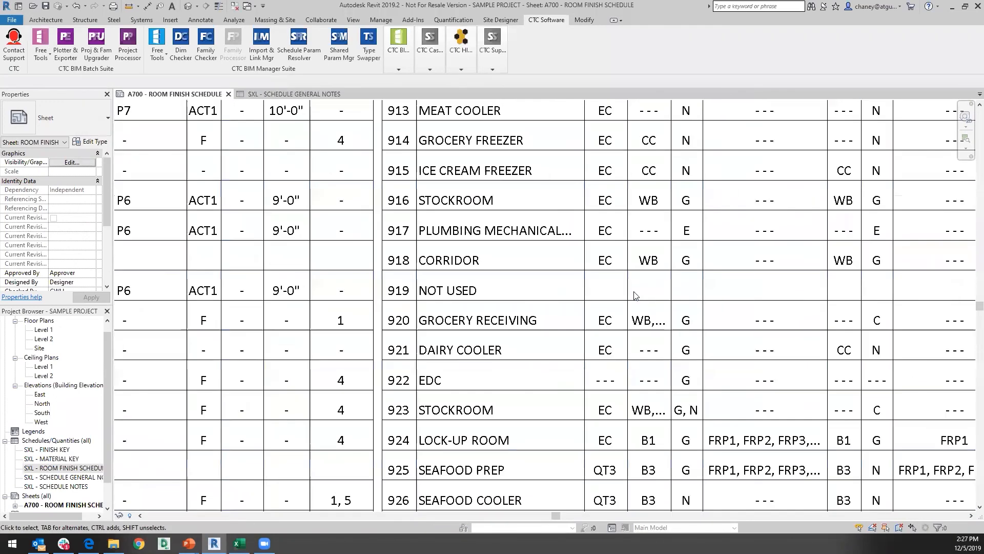
scroll(634, 296, "down", 2)
scroll(624, 422, "down", 2)
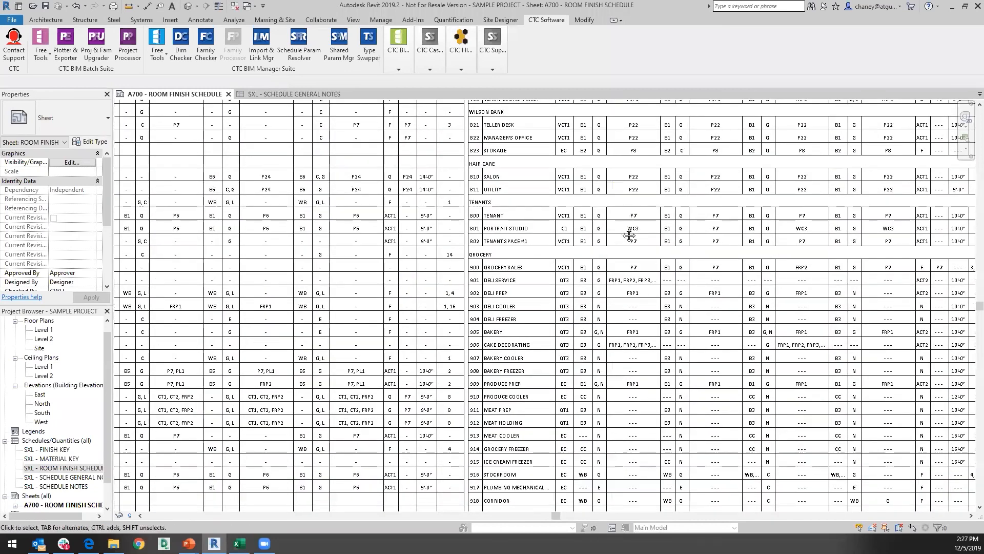
scroll(599, 338, "up", 4)
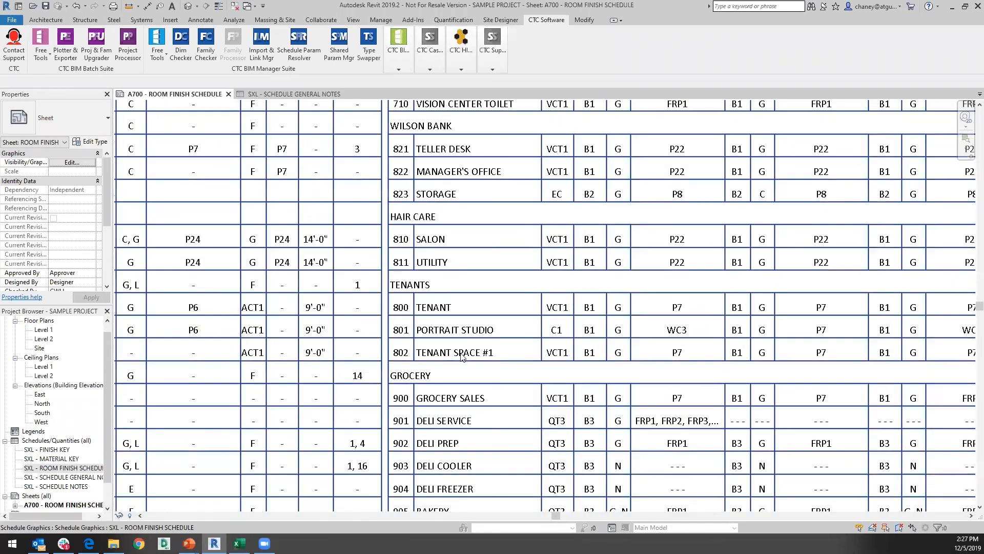
middle_click_drag(519, 310, 497, 383)
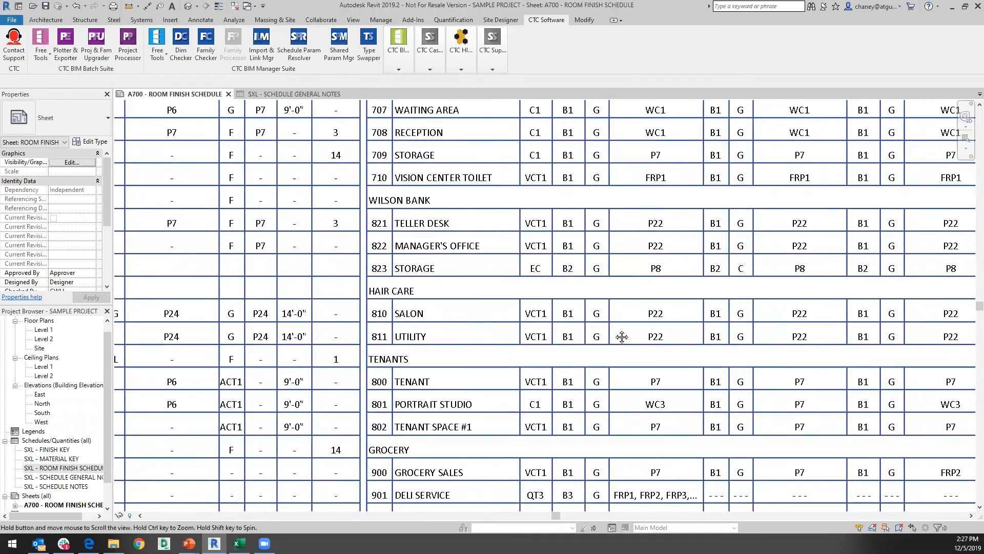
scroll(574, 328, "down", 5)
middle_click_drag(572, 323, 555, 324)
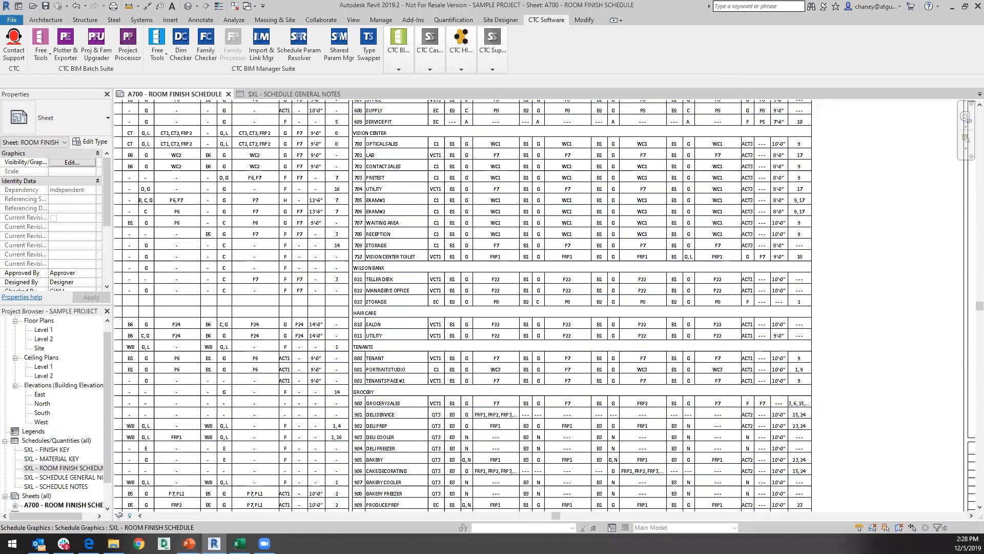
- Switch to the PowerPoint slide show and advance it to the Conclusion slide
mouse_move(189, 543)
left_click(308, 487)
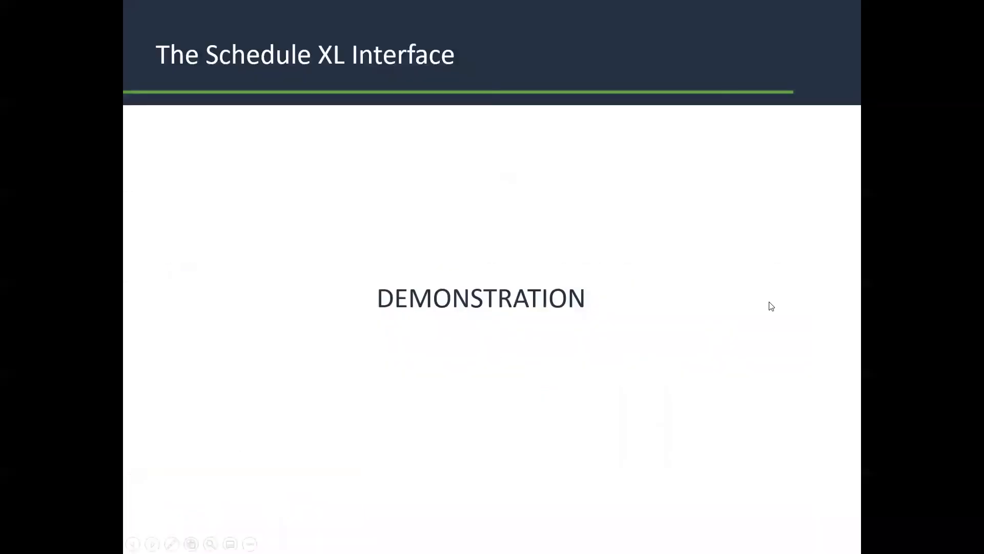
left_click(770, 302)
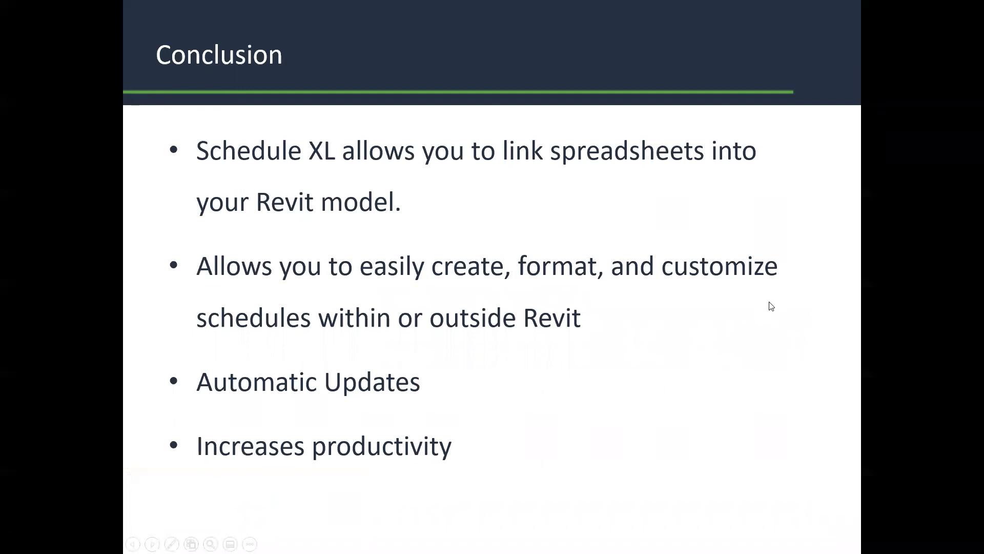